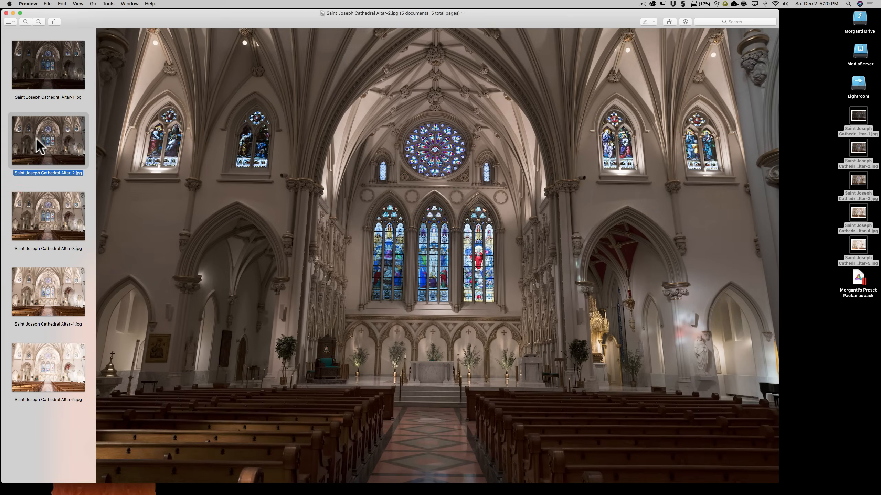
- Compare the bracketed Saint Joseph Cathedral Altar exposures 1, 4, 5 and 3, then close the image viewer
click(46, 84)
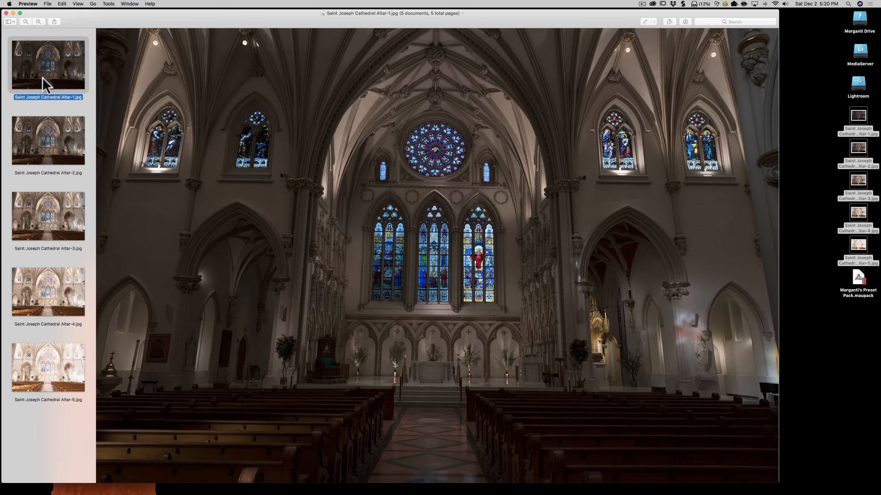
click(55, 295)
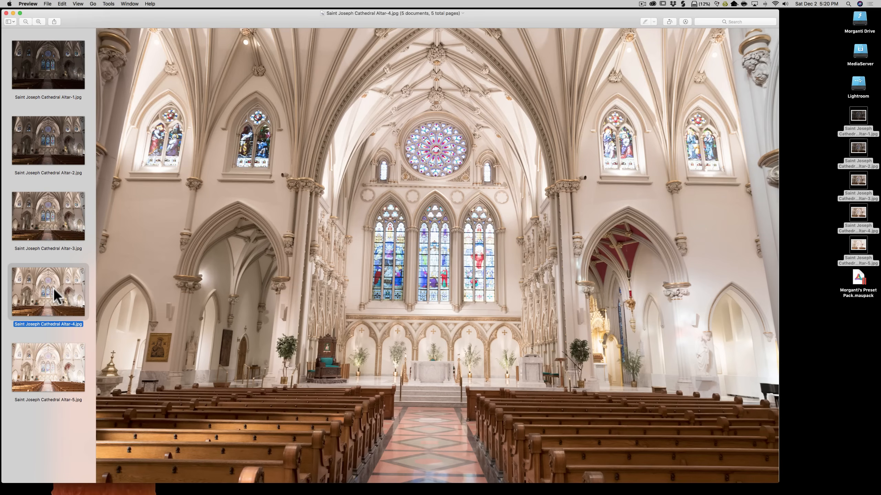
click(43, 380)
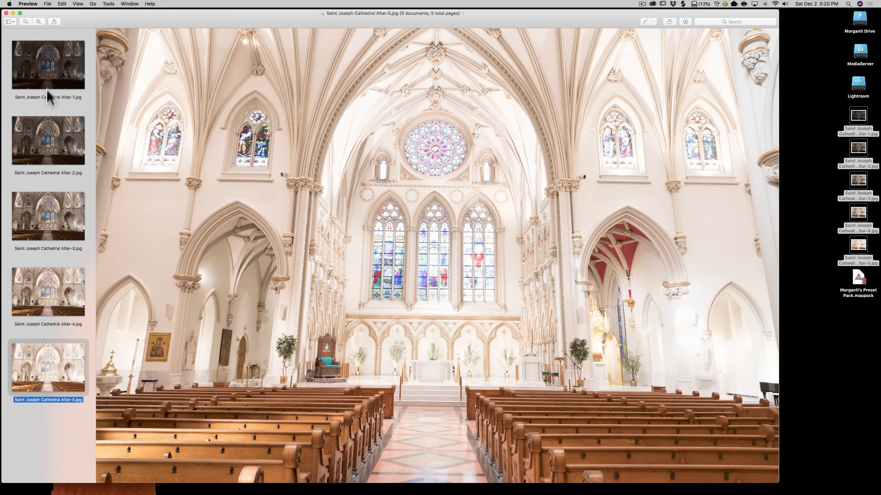
click(48, 219)
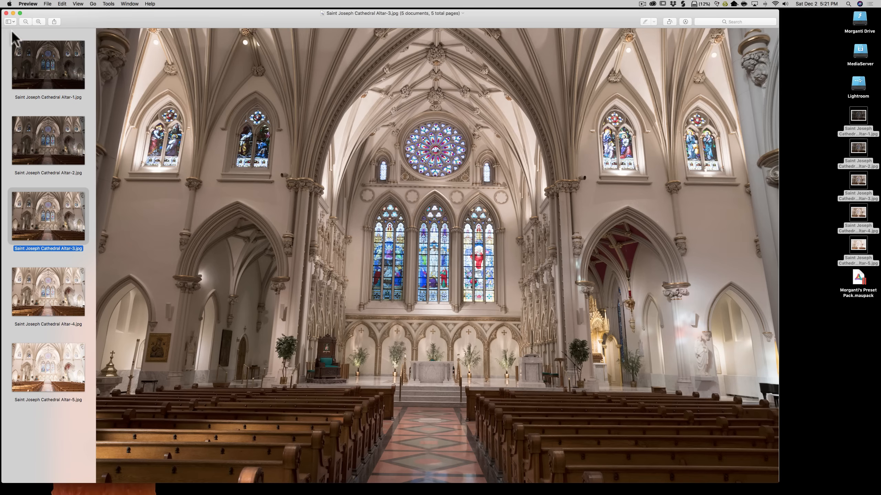
click(6, 13)
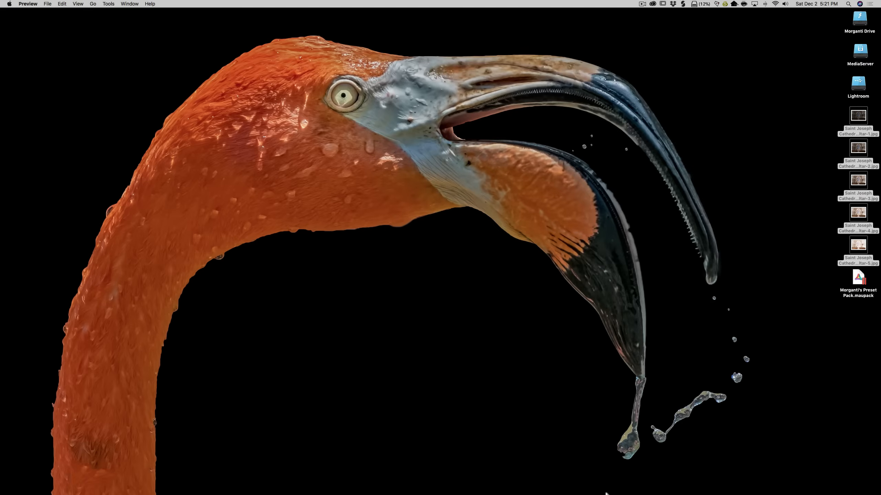
- Switch to Aurora HDR 2018 and open the five images Saint Joseph Cathedral Altar-1.jpg to Altar-5.jpg from the Desktop
click(639, 486)
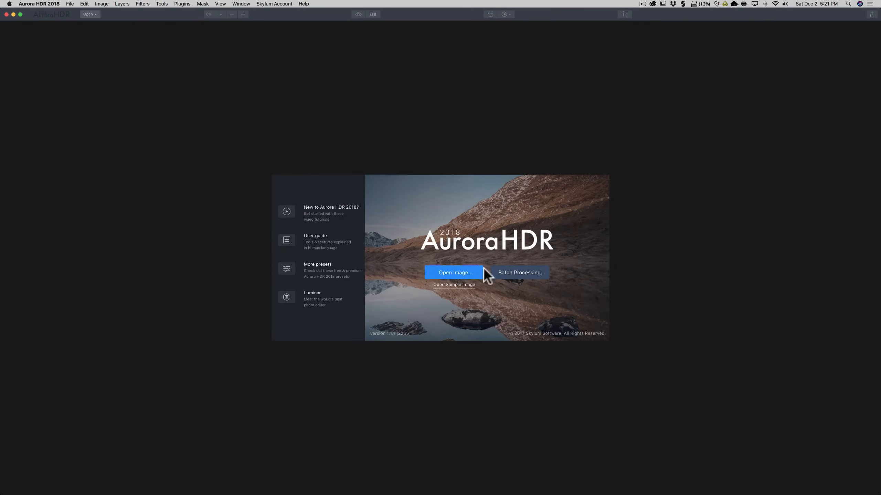
click(451, 272)
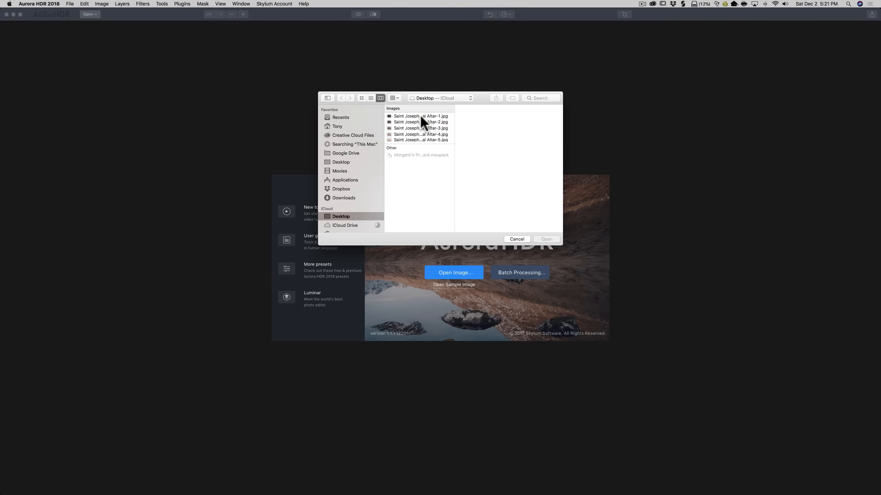
click(421, 116)
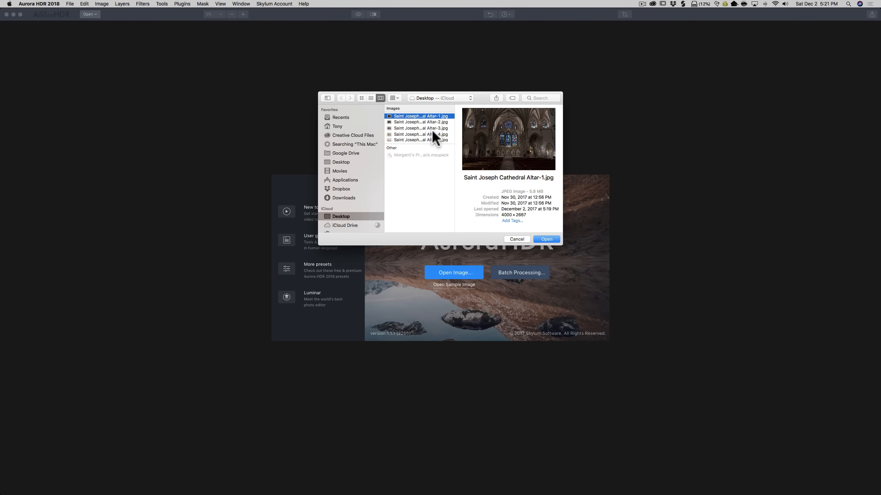
key(shift)
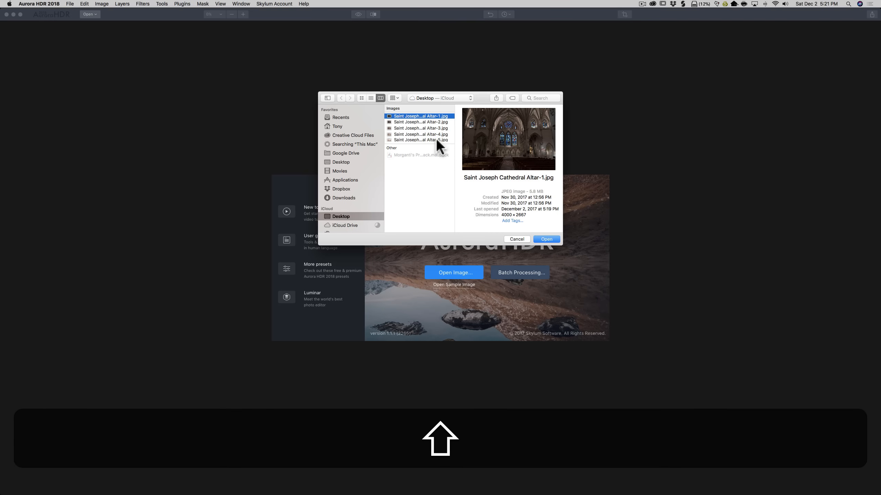
shift+click(436, 139)
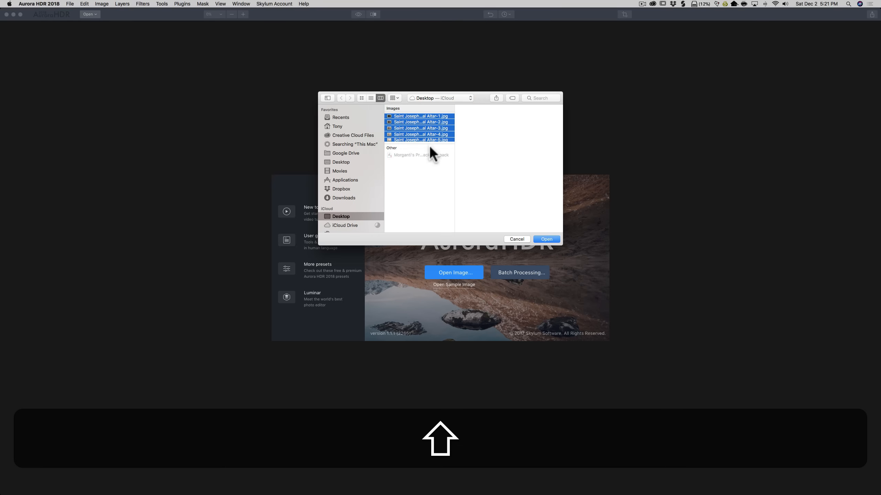
click(546, 240)
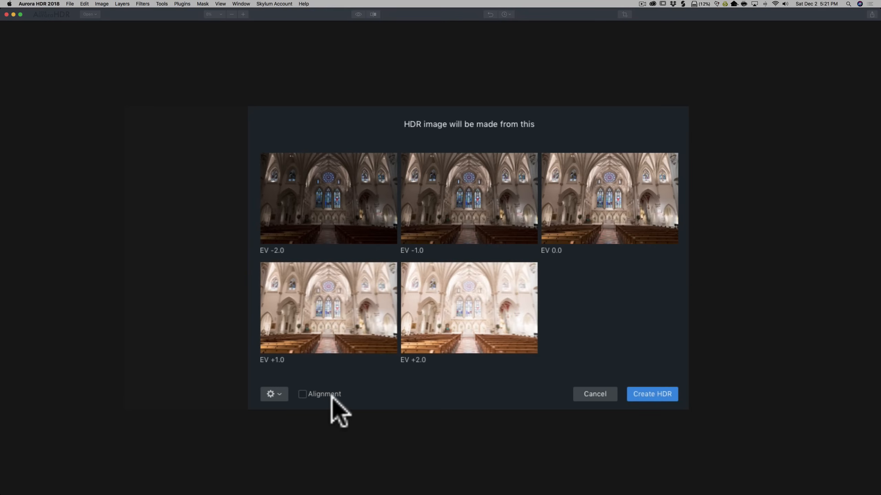
- Turn on Alignment and Ghost Reduction for the HDR merge of the five brackets
mouse_move(459, 270)
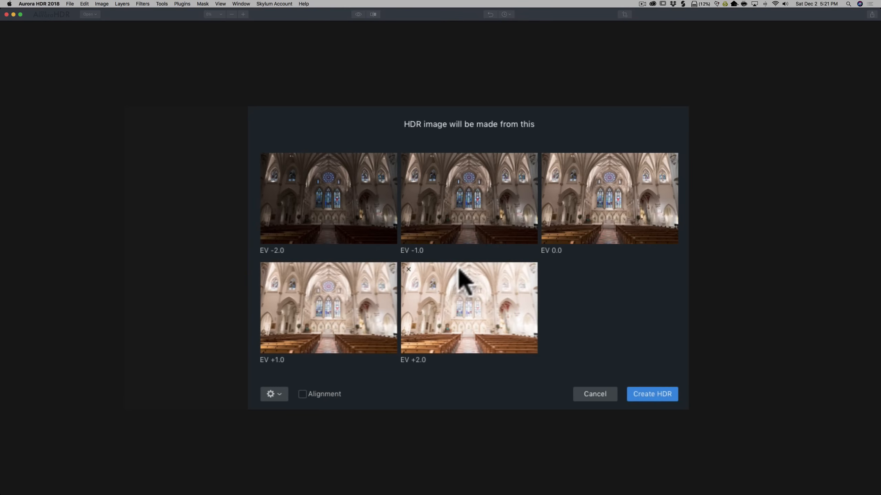
click(303, 394)
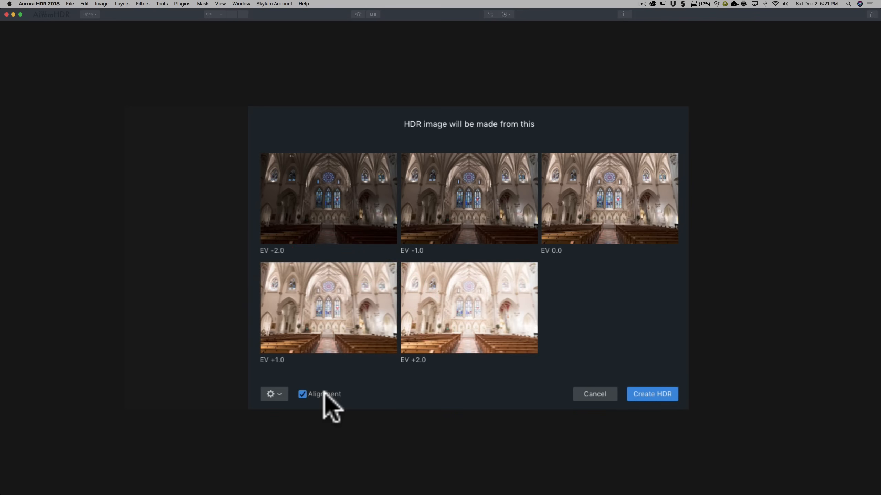
click(274, 394)
click(136, 296)
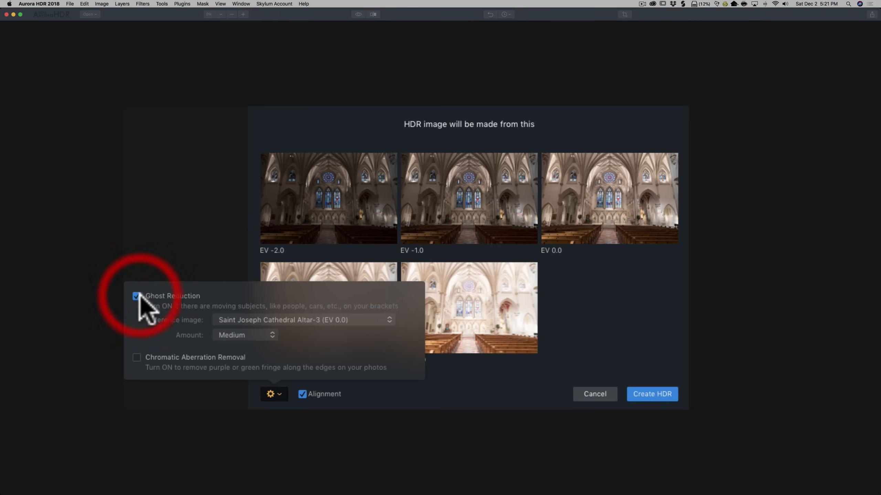
click(366, 394)
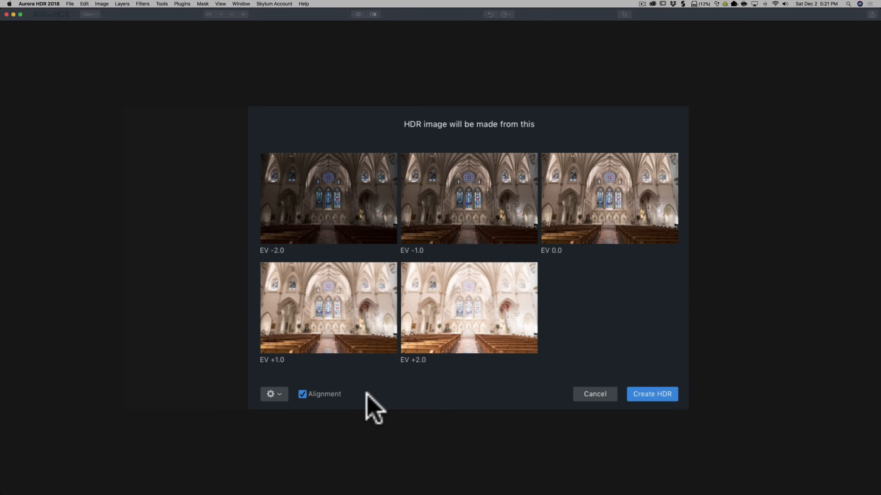
- Use Saint Joseph Cathedral Altar-3 (EV 0.0) as the ghost reduction reference image and create the HDR
click(280, 394)
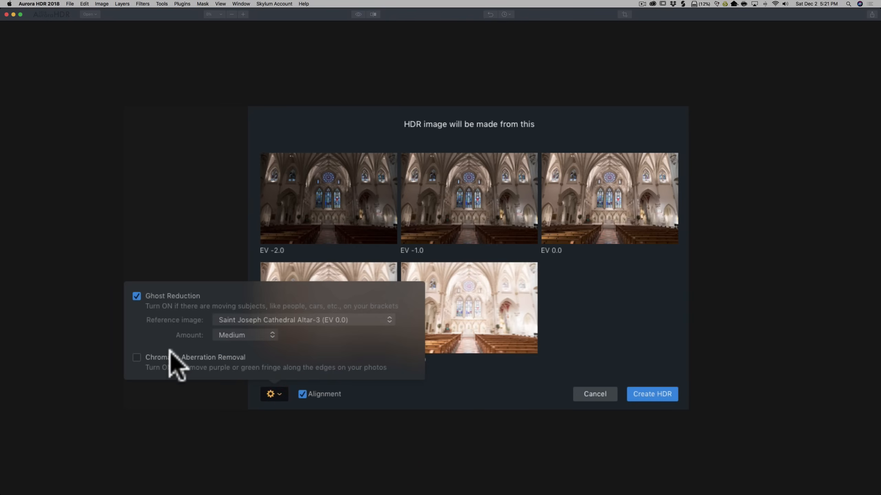
click(298, 319)
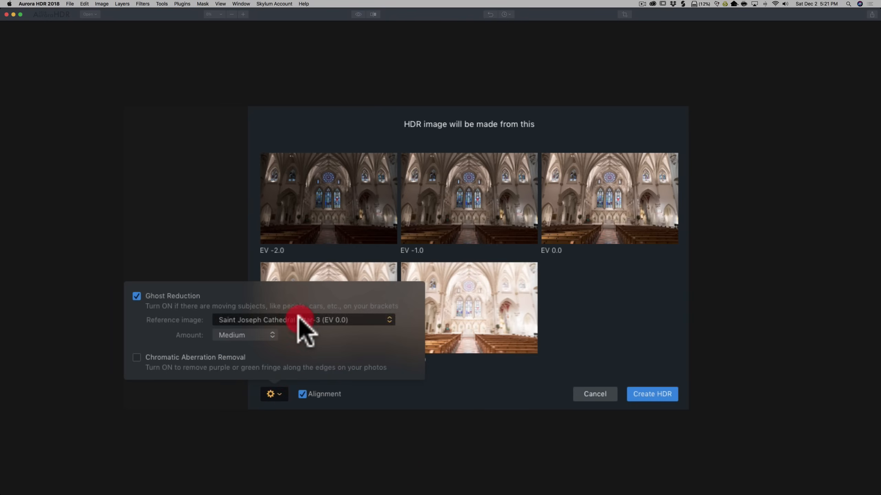
click(324, 320)
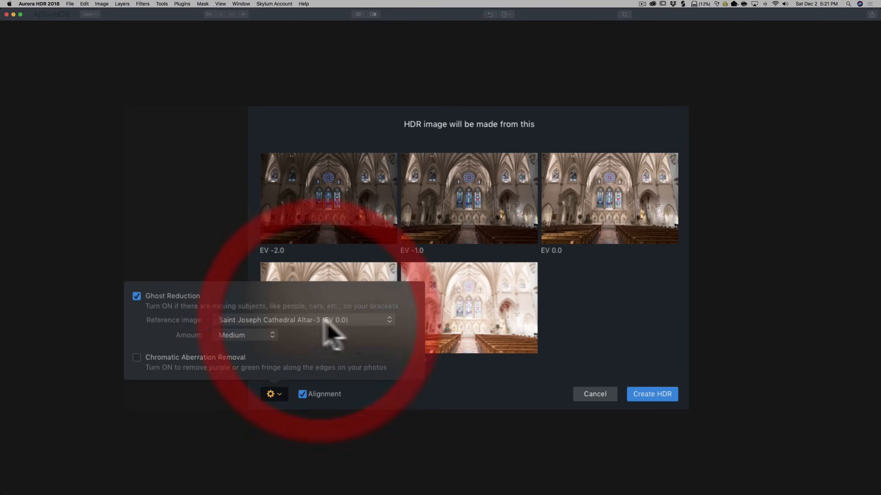
click(335, 320)
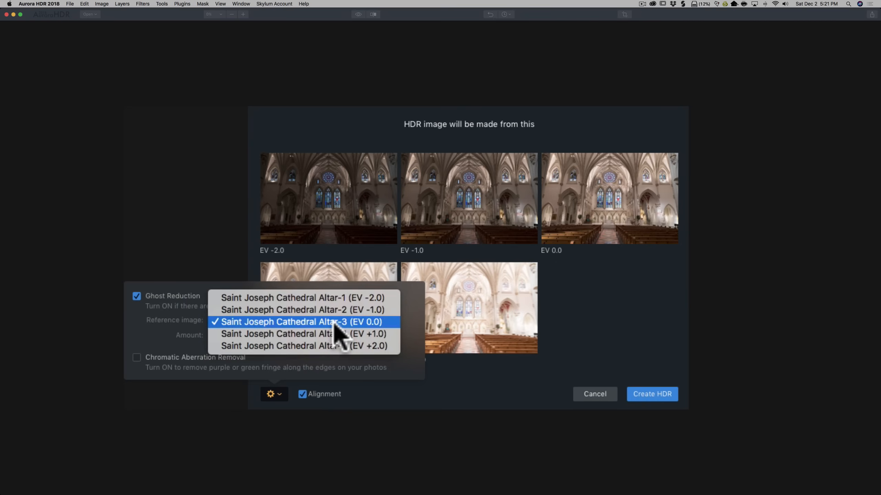
click(334, 323)
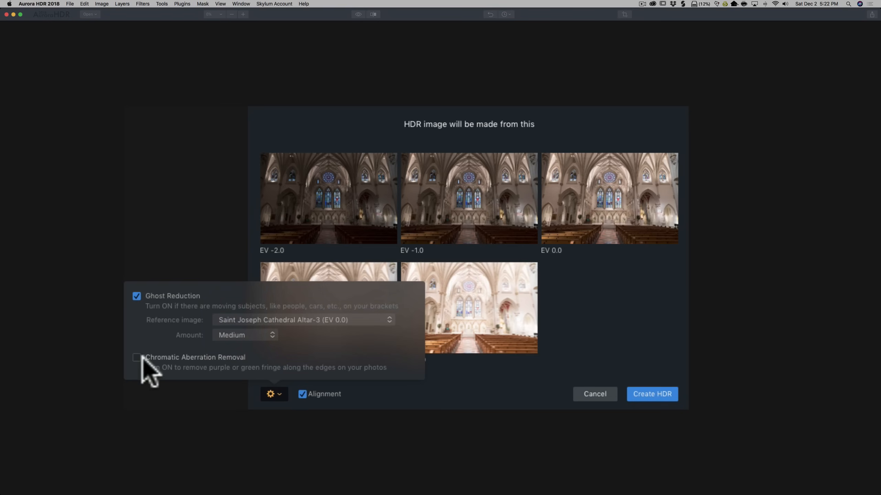
click(377, 395)
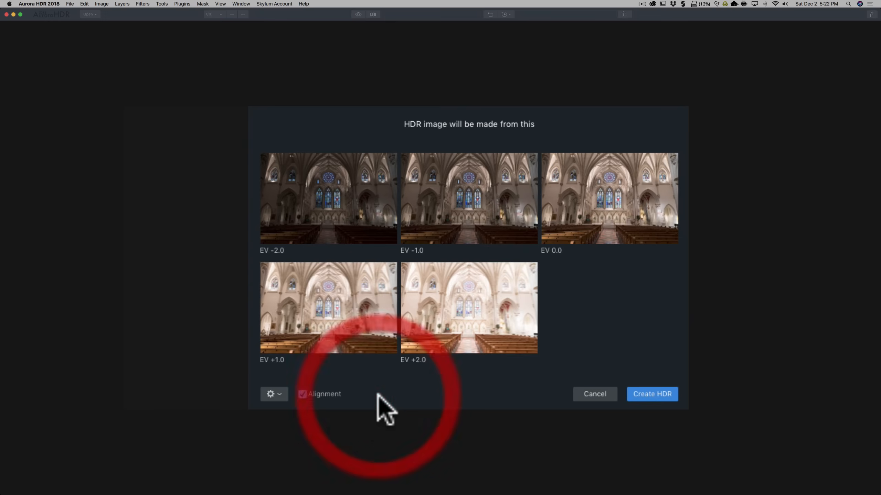
click(651, 394)
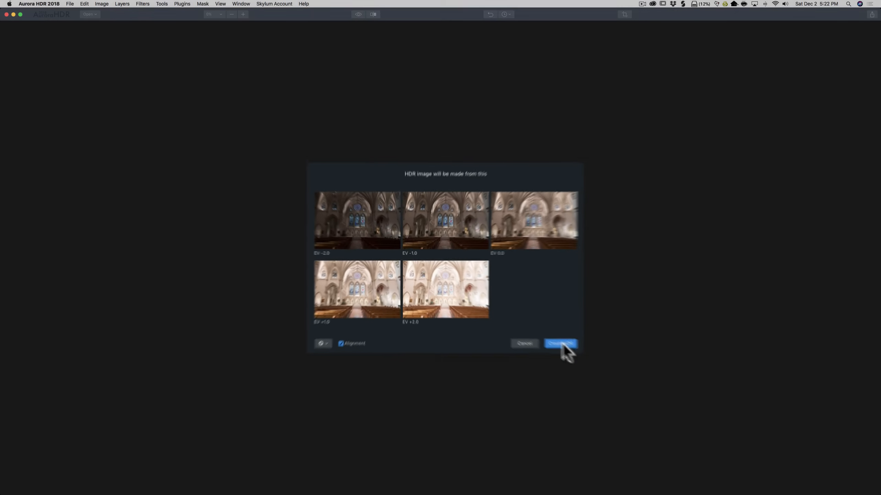
click(541, 332)
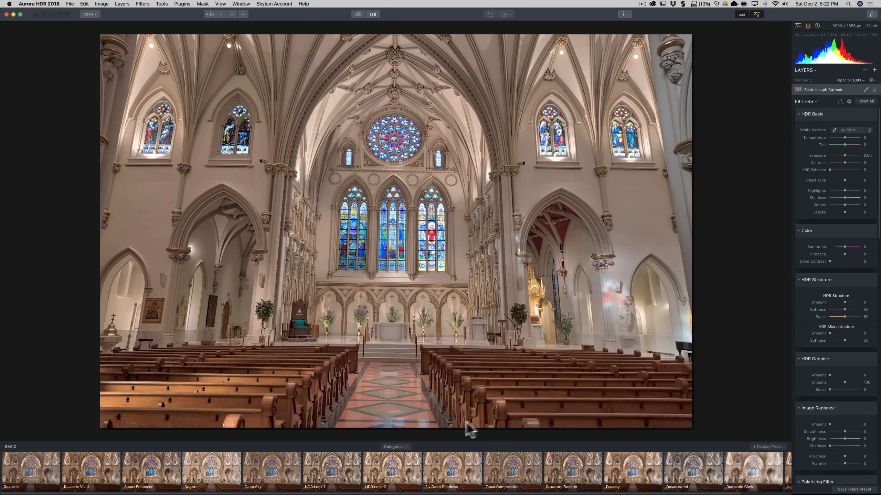
- Examine the available preset categories
click(401, 446)
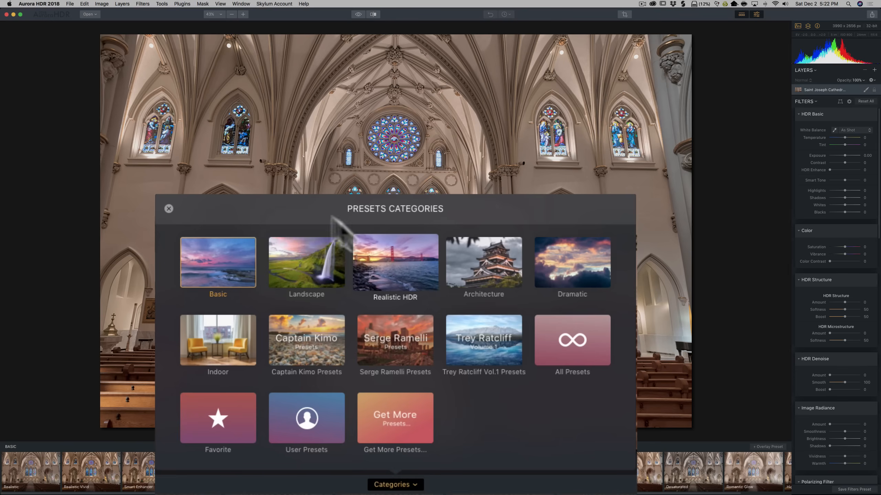
click(42, 307)
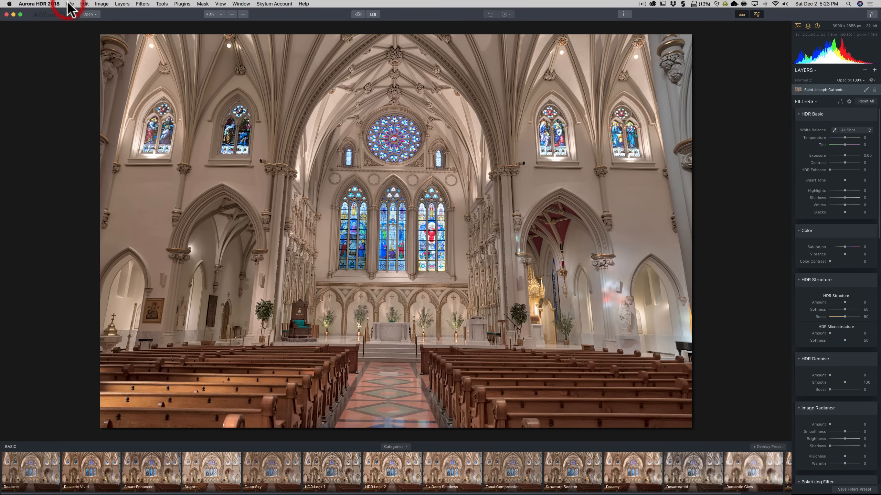
- Add Morganti's Preset Pack.maupack from the Desktop as a custom presets pack
click(42, 7)
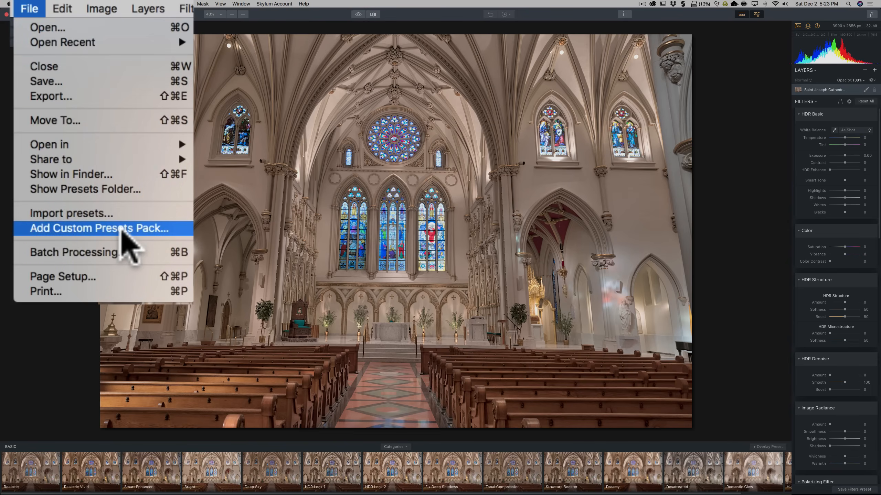
click(112, 100)
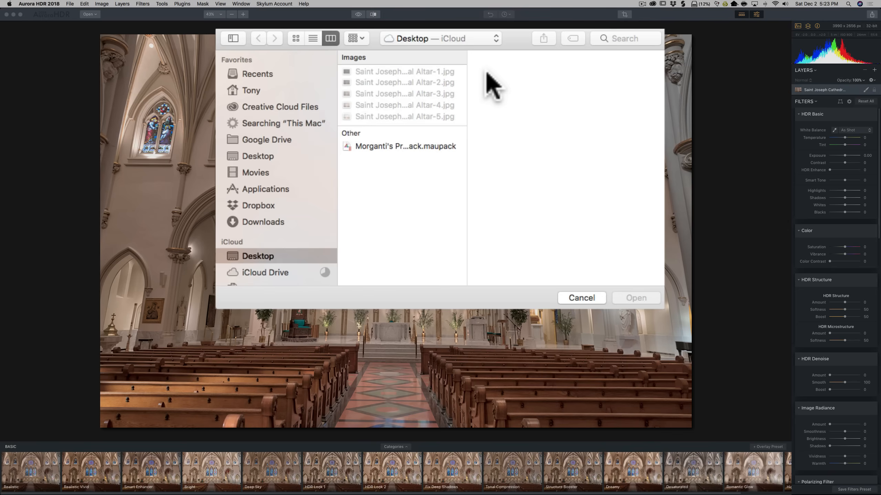
click(379, 147)
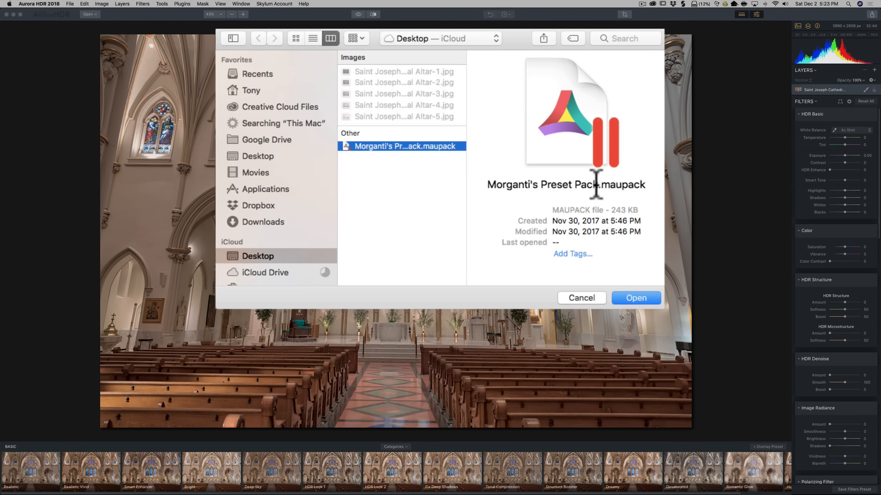
click(642, 298)
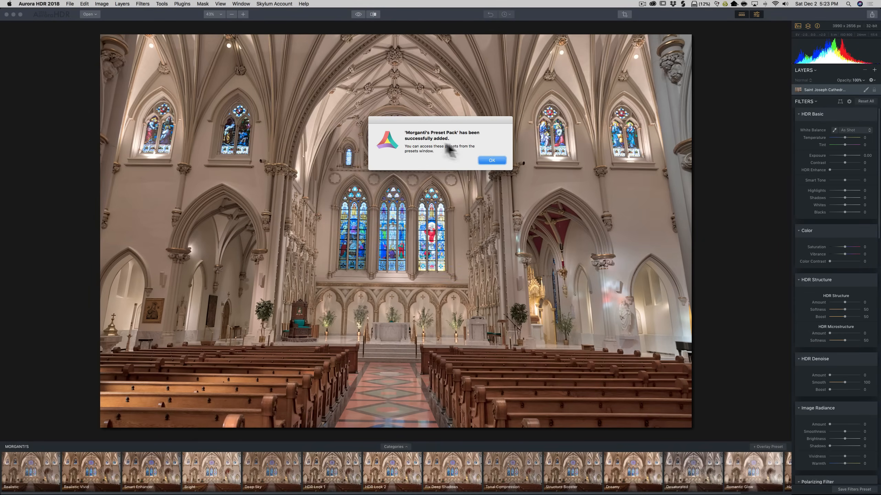
click(492, 161)
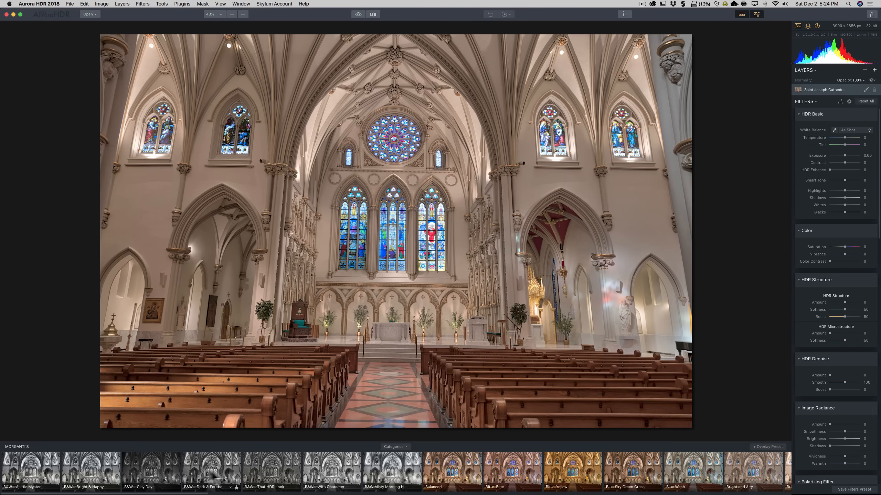
- Try the Color Pop, Crisp and Bright, and Day At The Beach presets from the Morganti's pack on the photo
scroll(451, 472, right, 10)
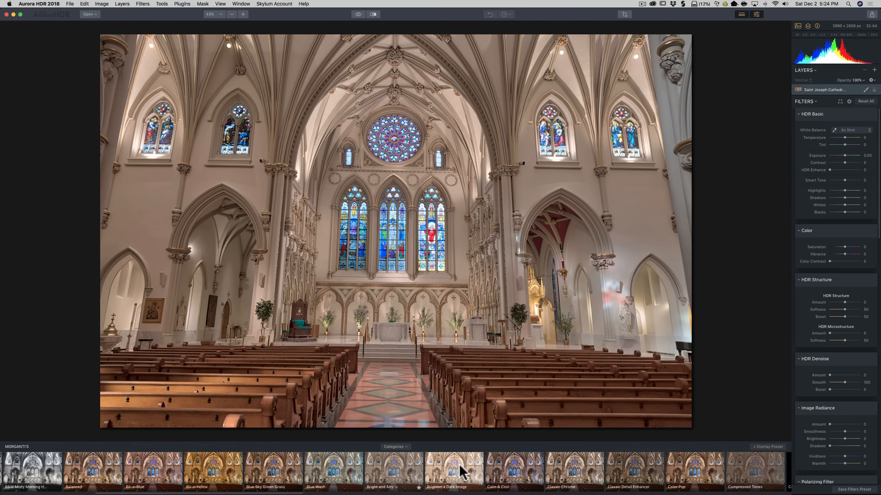
scroll(460, 472, right, 5)
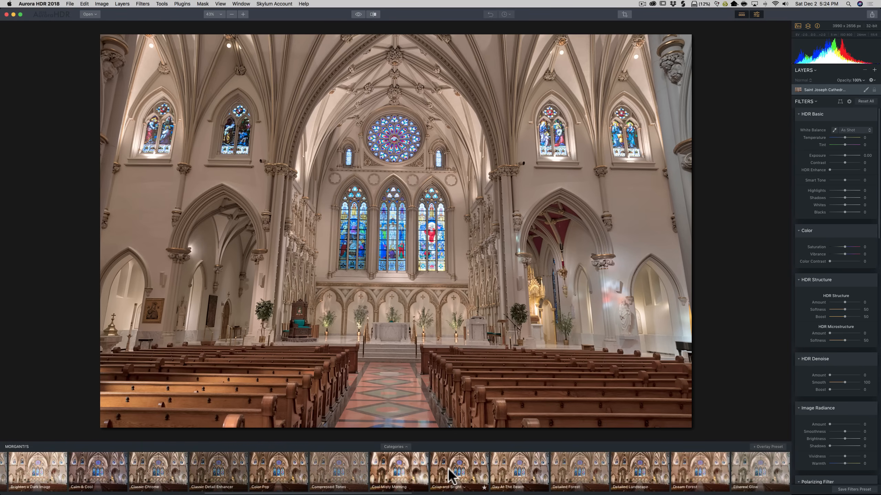
click(281, 468)
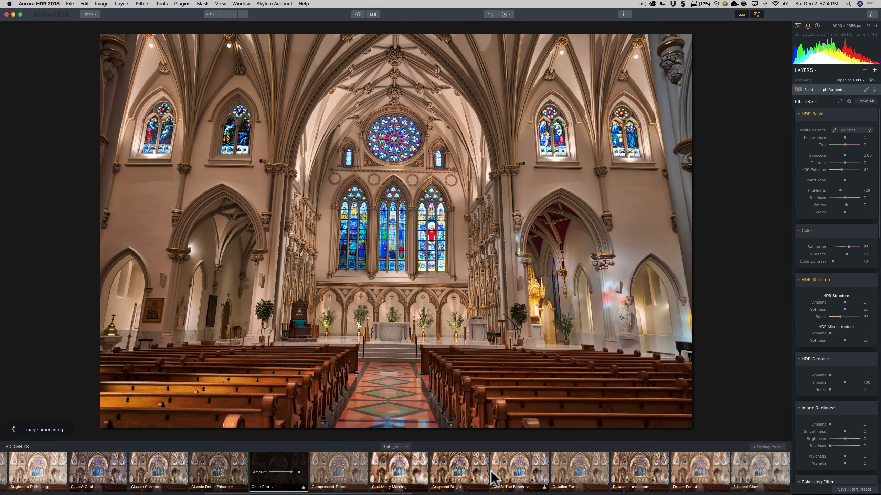
click(472, 473)
click(513, 474)
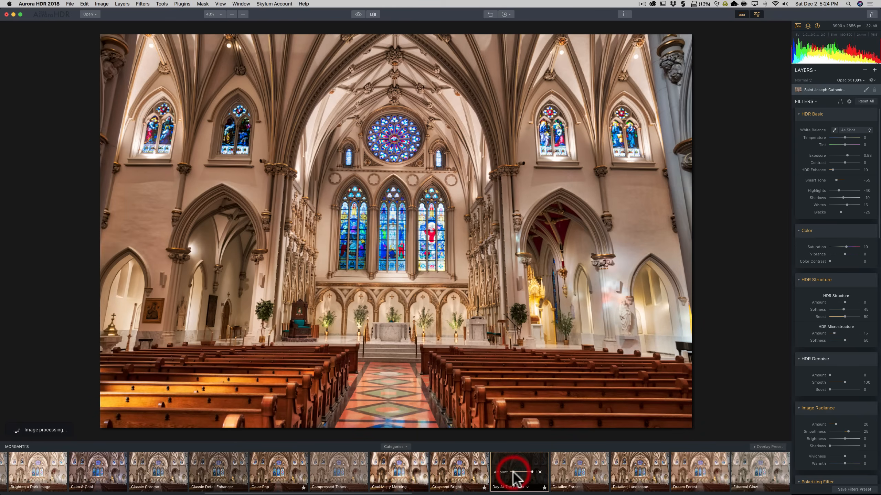
- Browse the rest of the Morganti's presets and try Perfect Day on the photo
scroll(513, 479, right, 10)
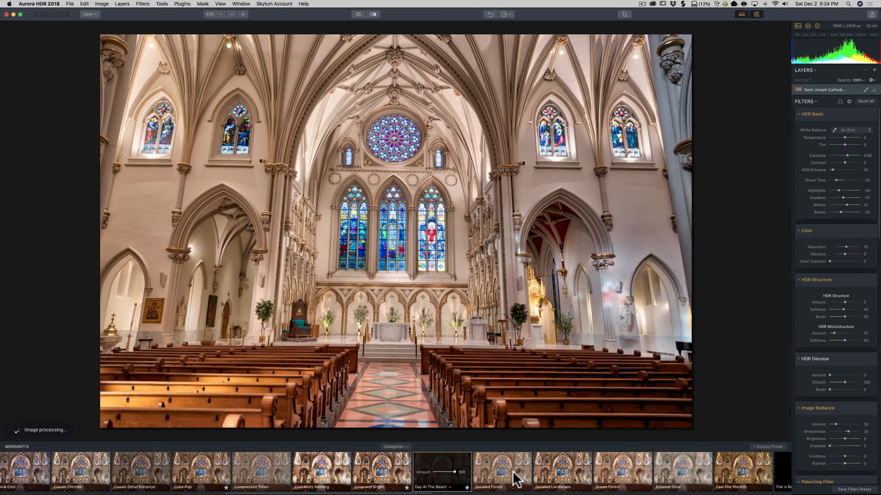
scroll(500, 481, right, 5)
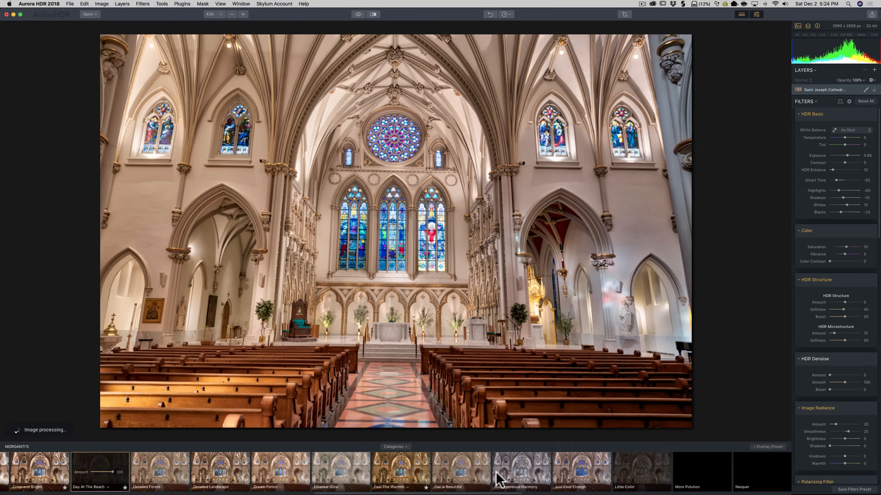
scroll(499, 481, right, 6)
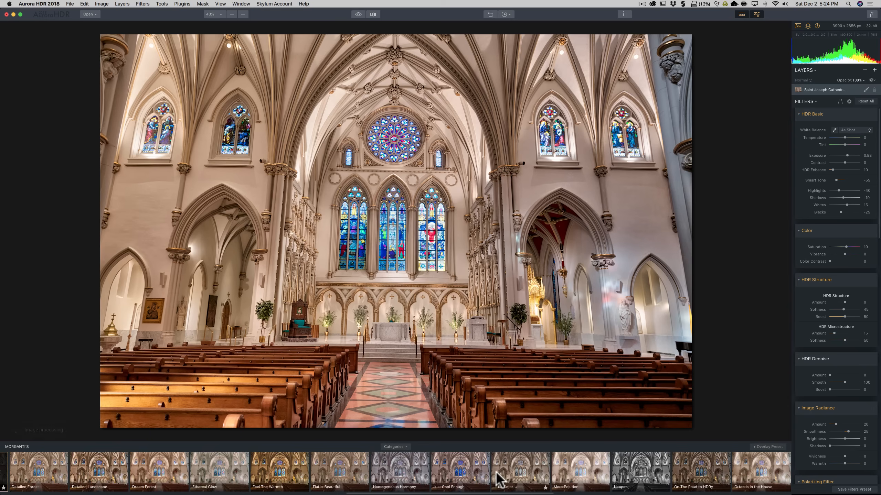
scroll(499, 481, right, 5)
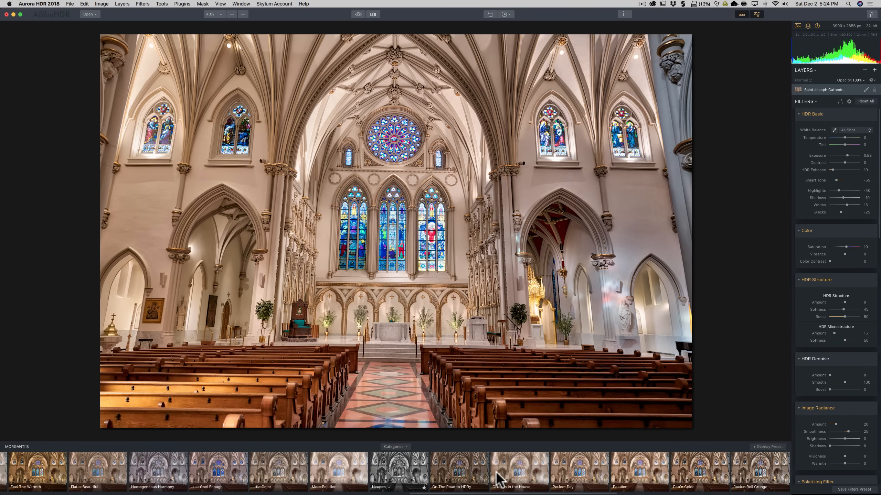
scroll(499, 480, right, 5)
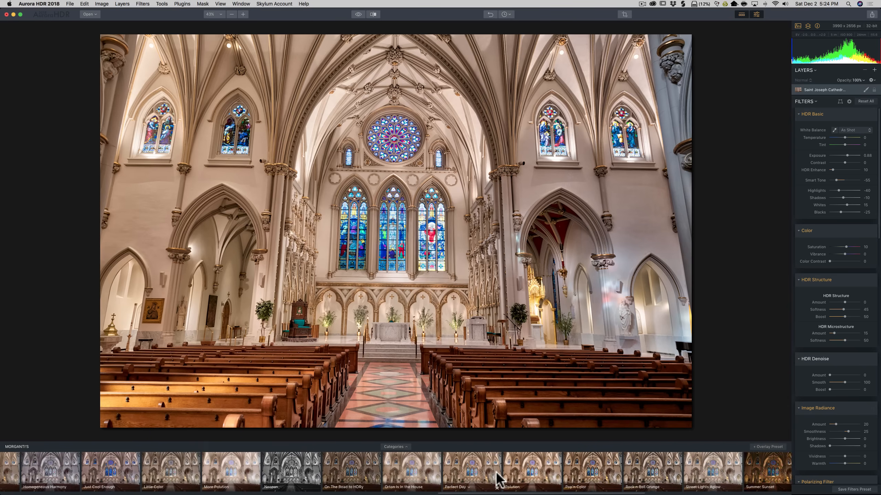
scroll(496, 480, right, 1)
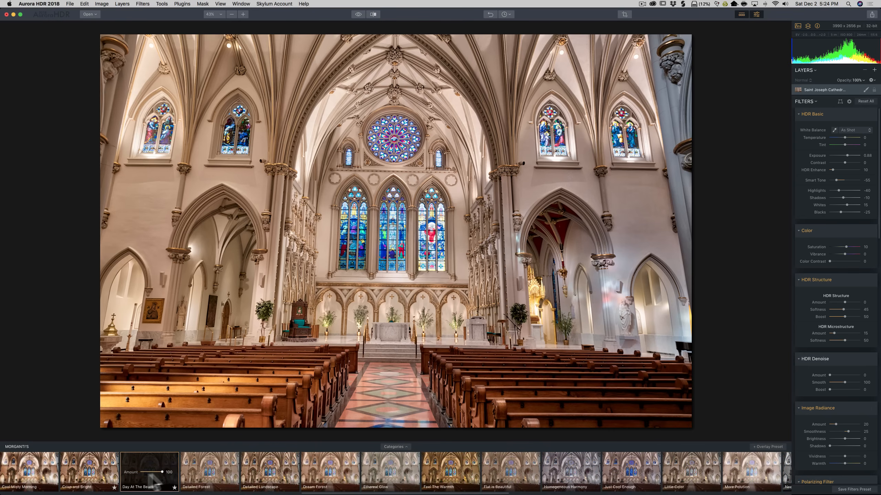
scroll(454, 475, right, 10)
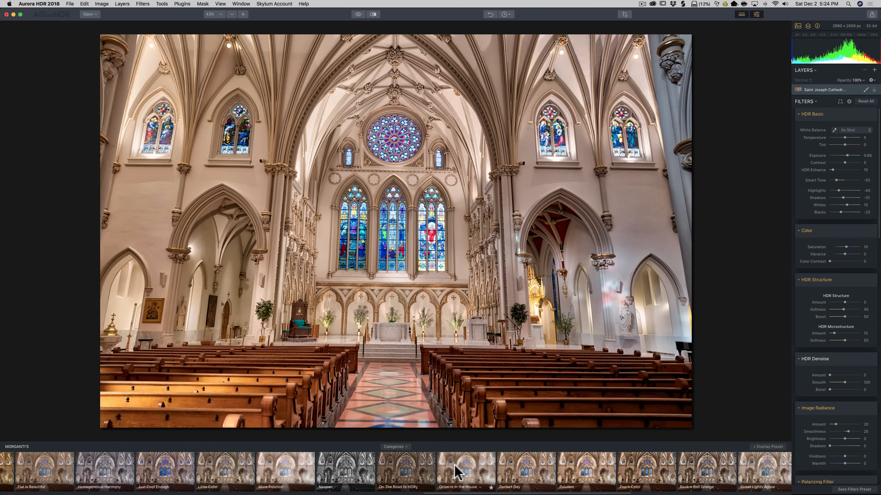
click(478, 472)
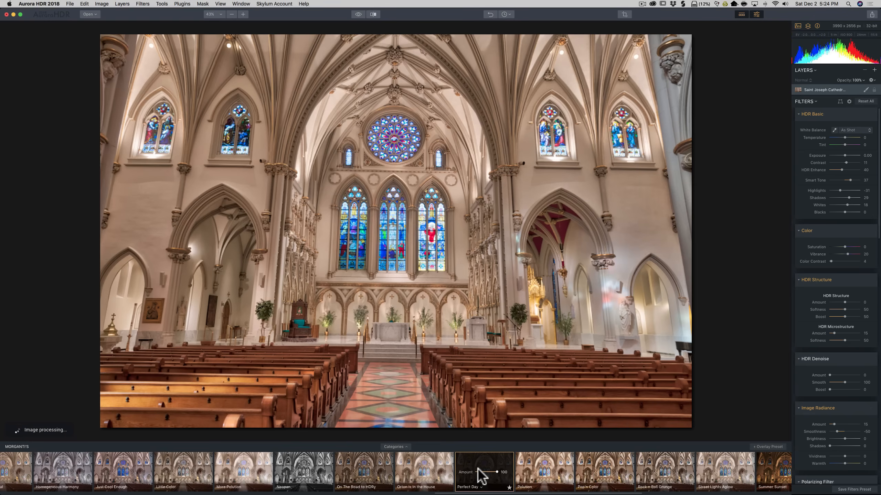
- Apply the Day At The Beach preset from the Morganti's pack to the photo
scroll(482, 477, left, 10)
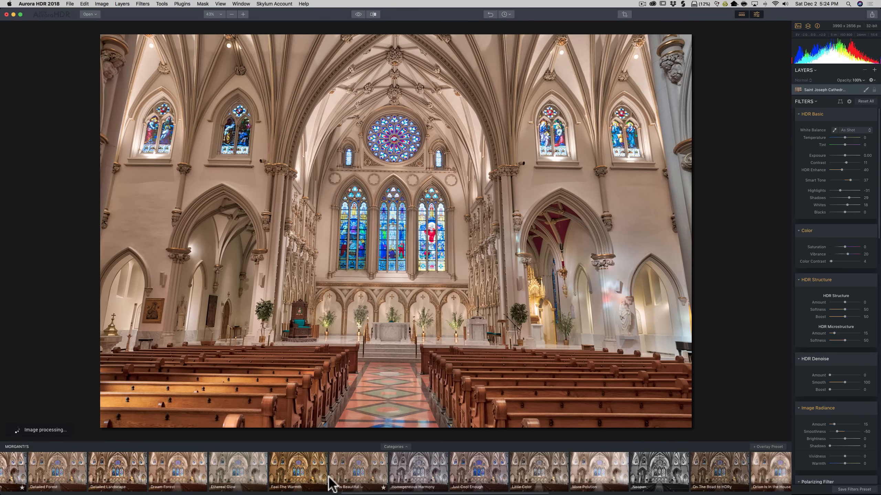
scroll(333, 482, left, 4)
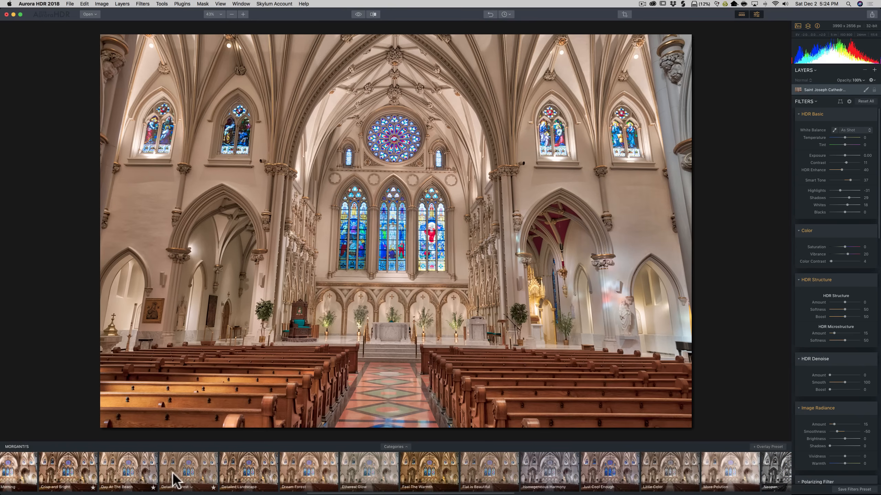
click(124, 475)
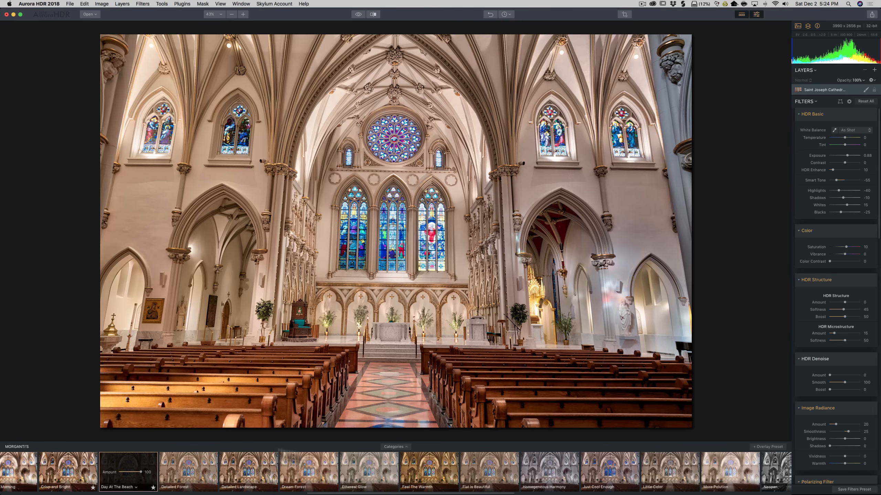
- Mark the Day At The Beach preset as a favorite
click(389, 448)
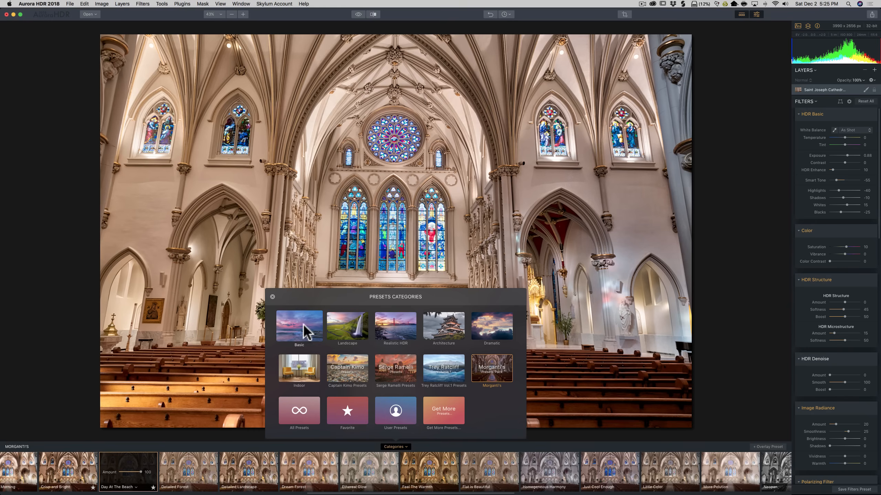
click(319, 301)
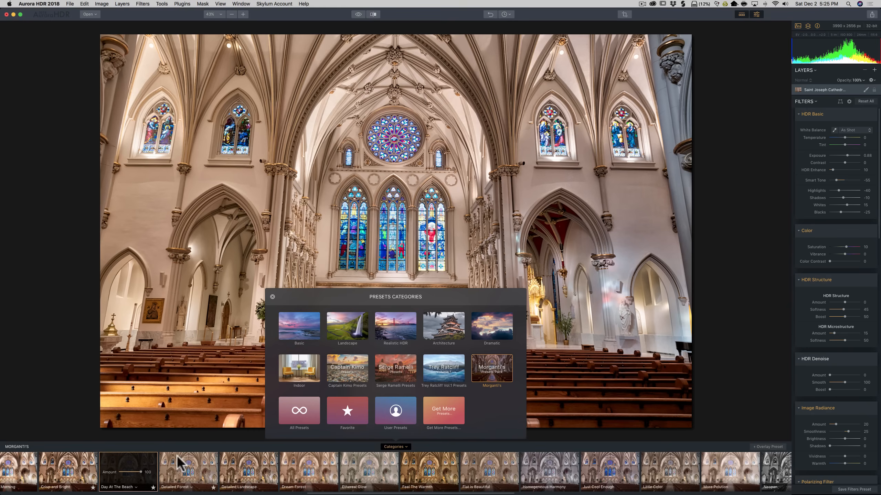
click(169, 441)
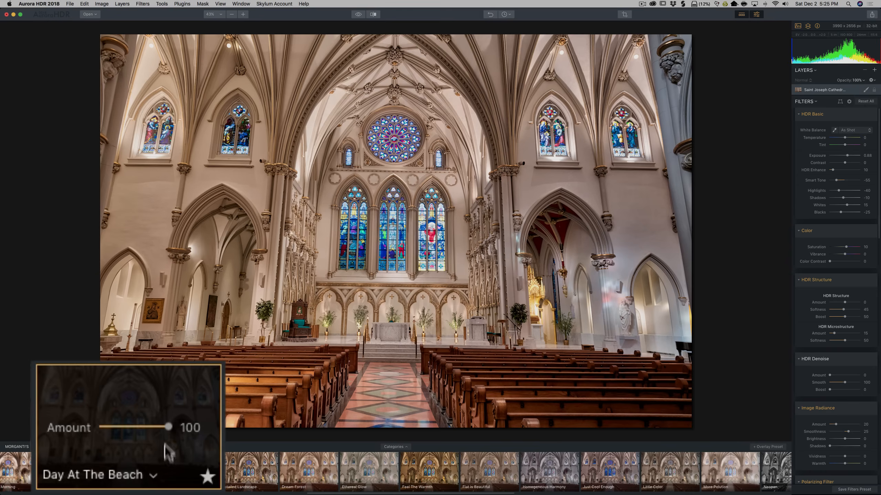
click(207, 474)
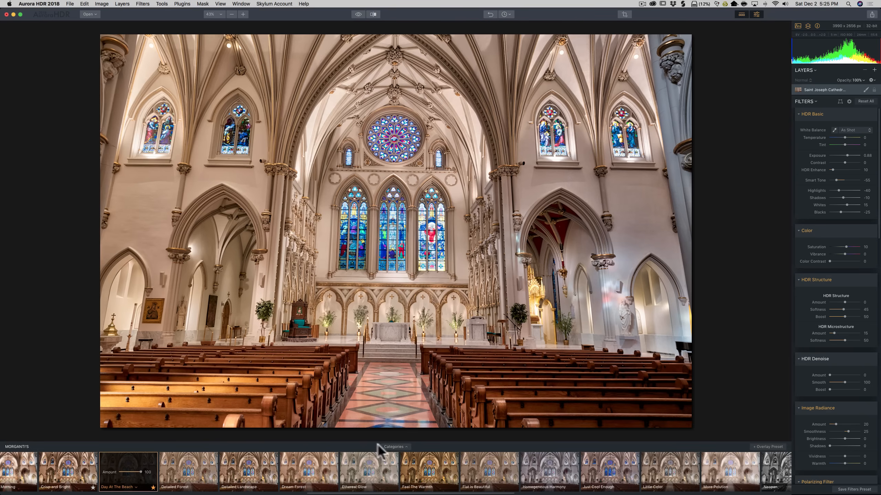
- Look at the presets in the Favorite category and return to the Morganti's category
click(394, 447)
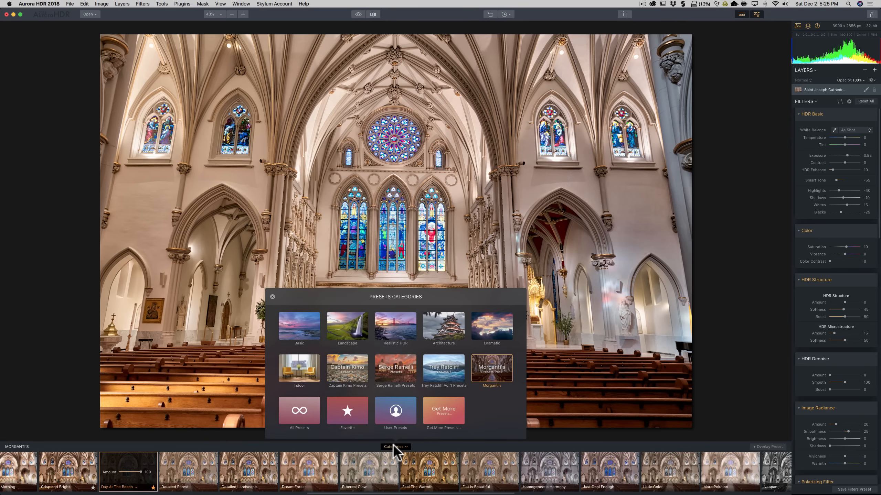
click(347, 409)
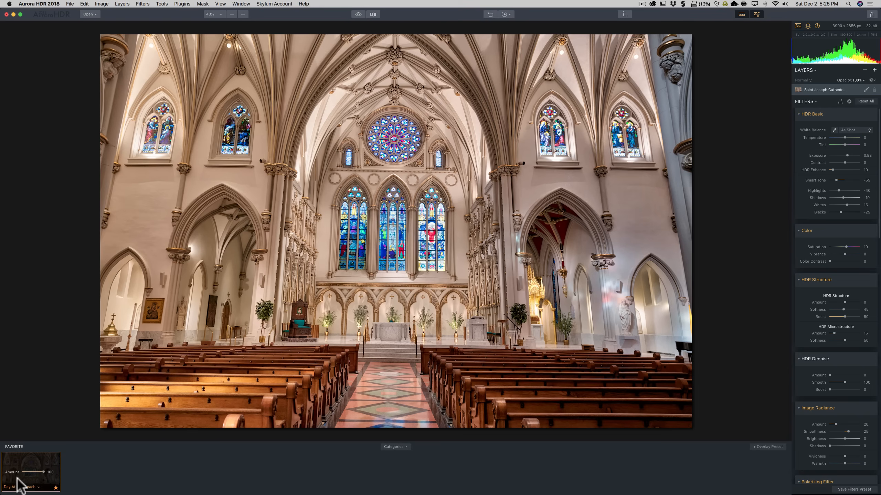
click(394, 447)
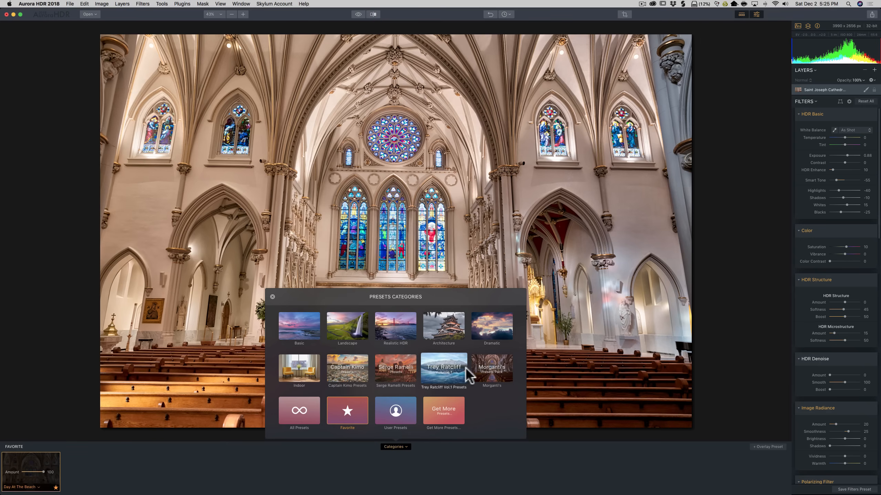
click(487, 381)
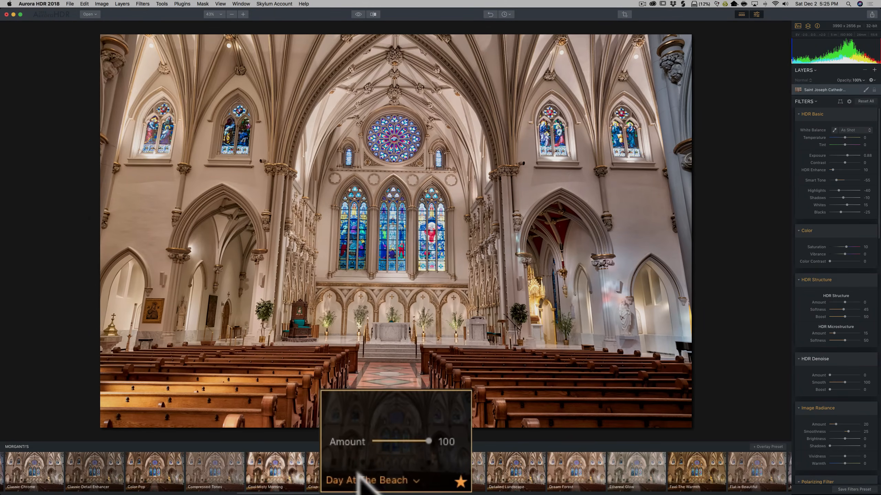
- Vary the Day At The Beach preset's Amount, return it to 100, and remove the preset from the favorites
click(417, 439)
mouse_move(416, 438)
mouse_down()
mouse_move(384, 437)
mouse_move(430, 437)
mouse_up()
click(359, 14)
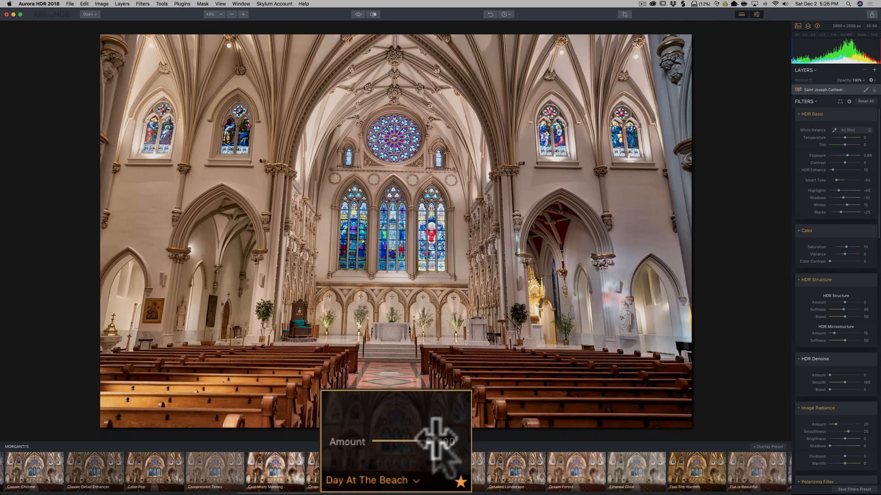
mouse_move(408, 472)
mouse_down()
mouse_move(397, 473)
mouse_move(409, 473)
mouse_up()
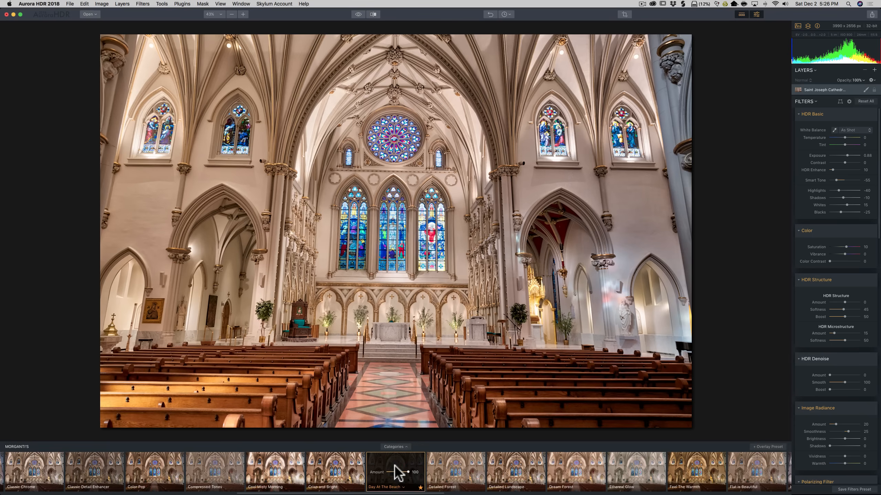
click(421, 488)
- Start cropping the image and rotate it about 0.9° counterclockwise to straighten the cathedral interior
click(625, 14)
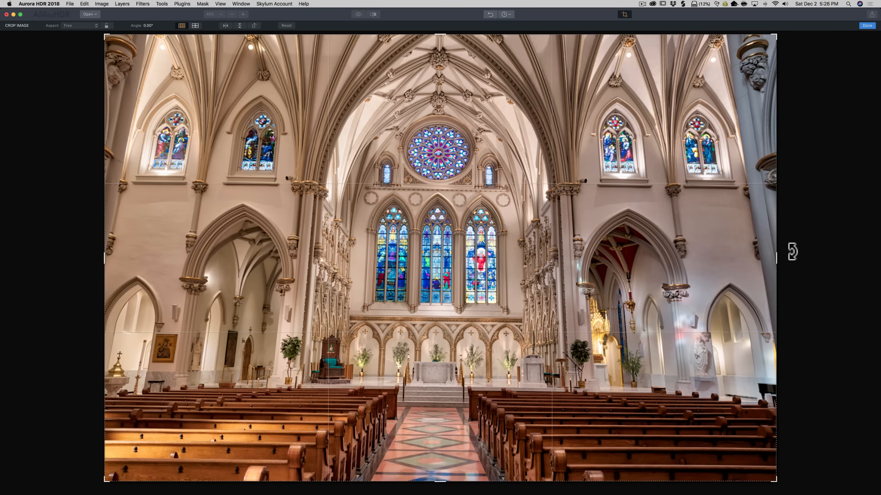
drag(792, 251, 790, 240)
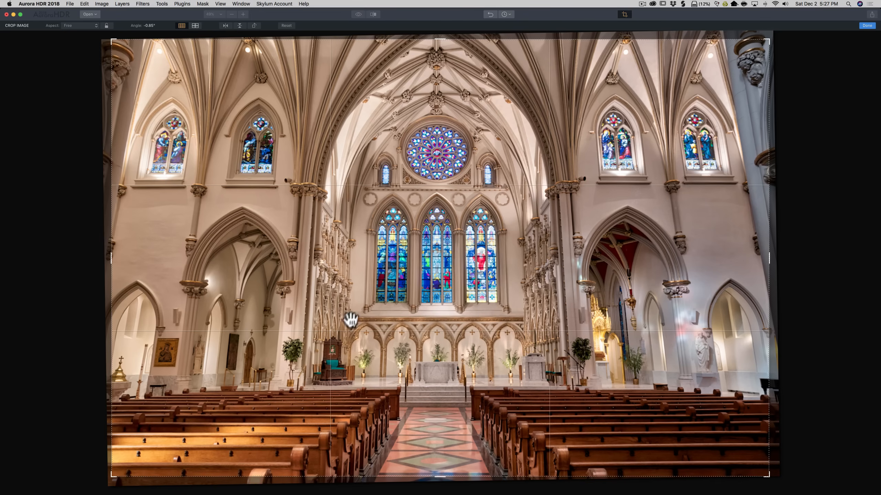
drag(803, 256, 804, 257)
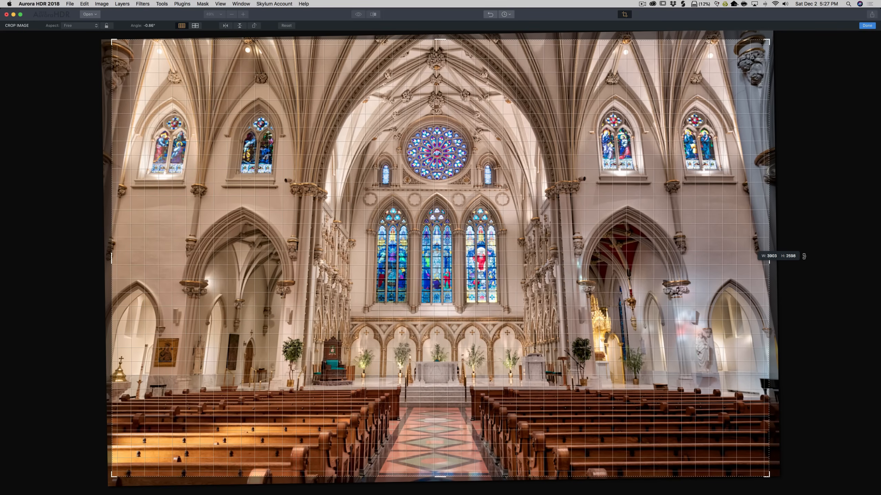
drag(804, 257, 803, 257)
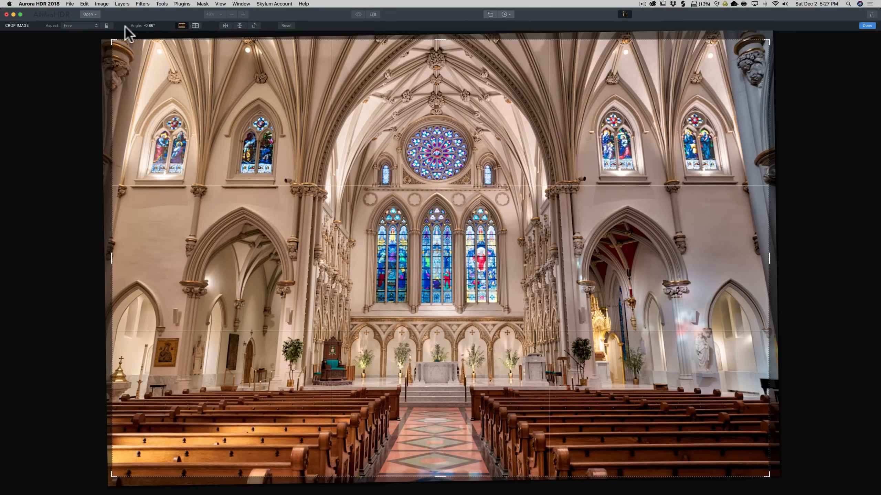
- Lock the crop's aspect ratio, tighten it slightly from the right edge to about 3850 px wide, fine-tune the rotation, and apply the crop
click(107, 26)
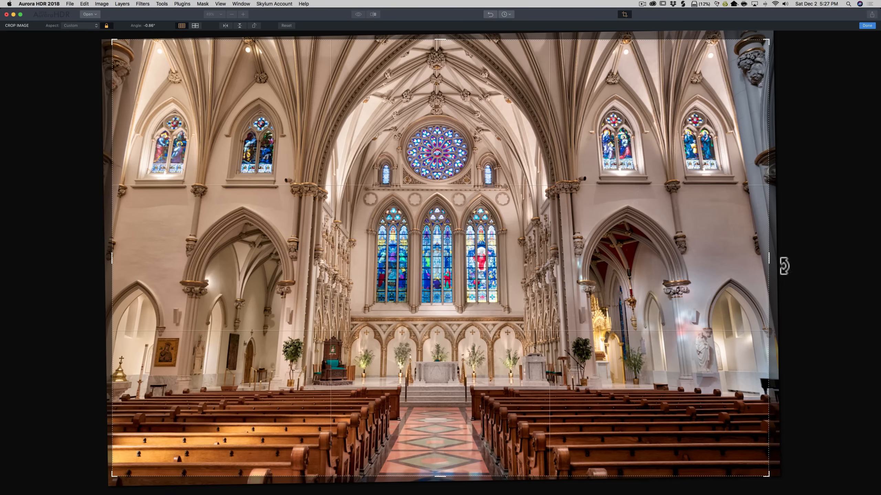
drag(768, 258, 764, 259)
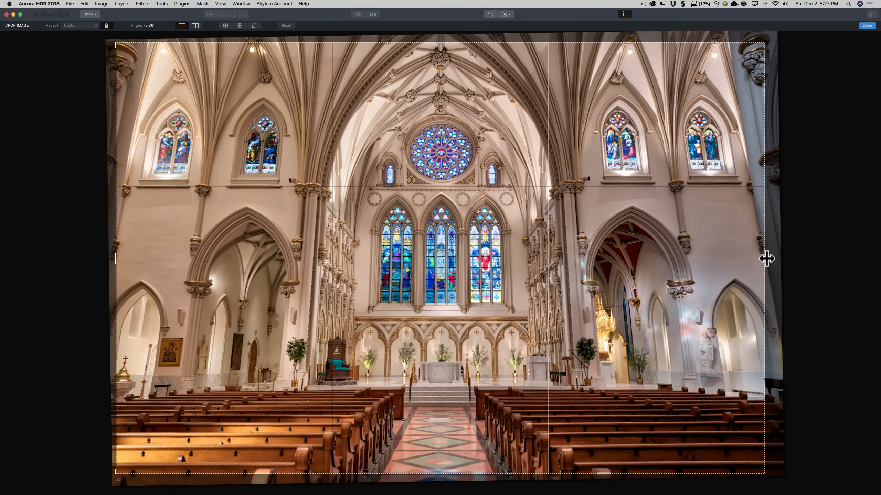
drag(764, 258, 762, 258)
drag(790, 224, 789, 222)
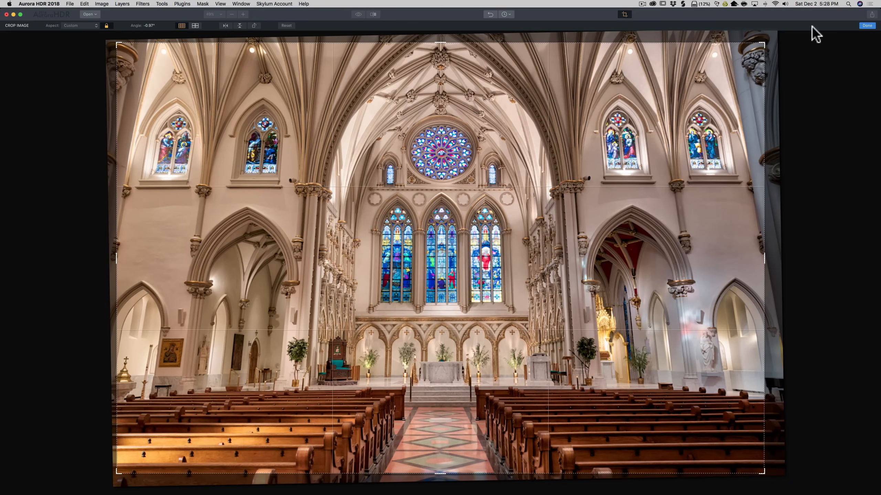
click(868, 26)
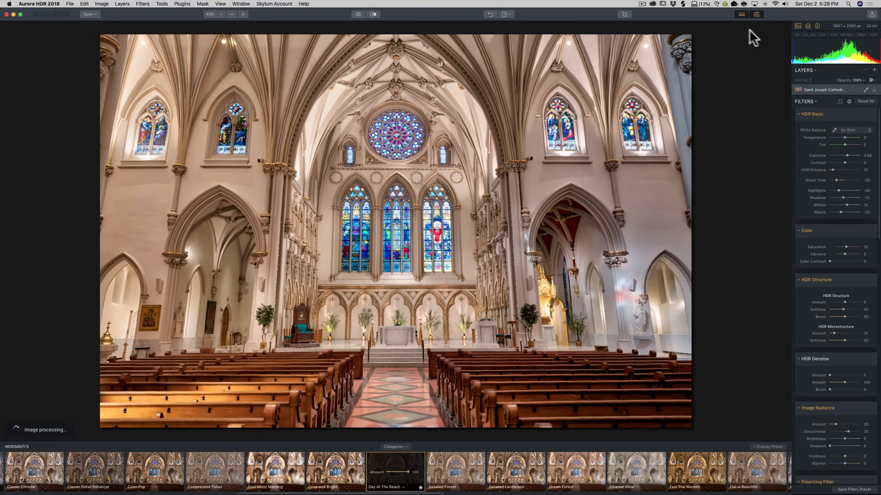
- Reopen the image crop, nudge the rotation slightly to refine the straightening, and apply the crop
click(624, 14)
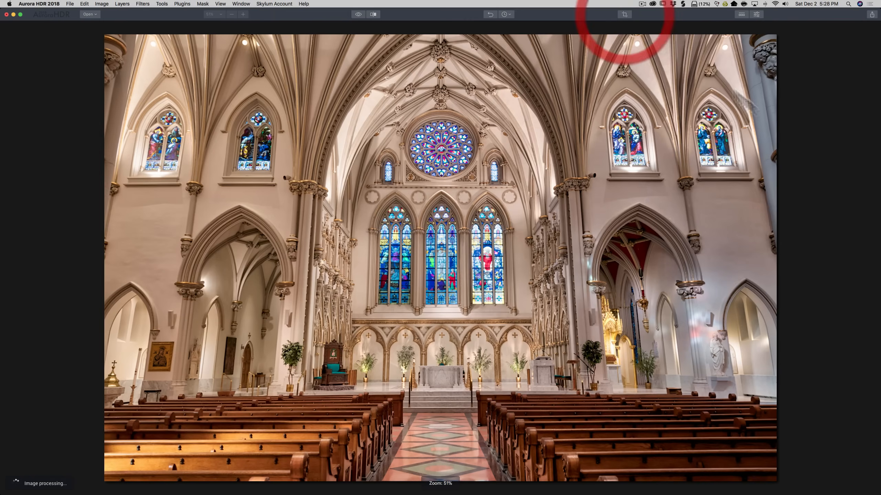
click(624, 14)
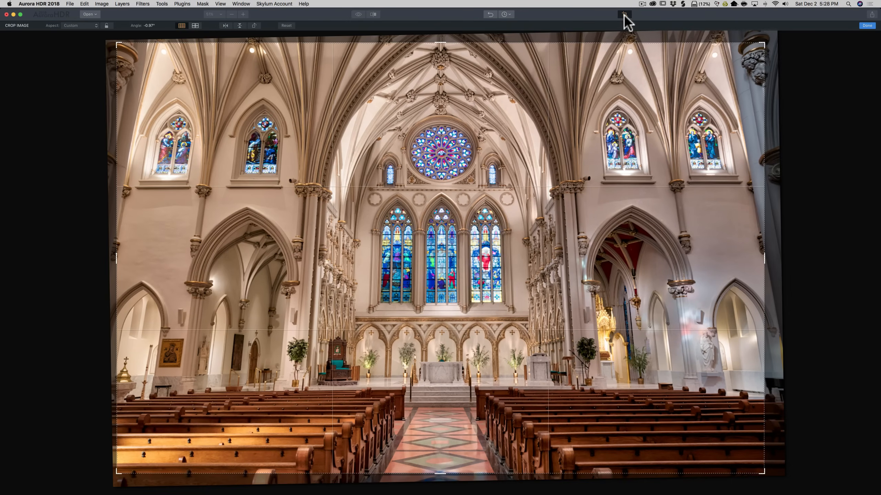
drag(793, 140, 794, 142)
click(867, 26)
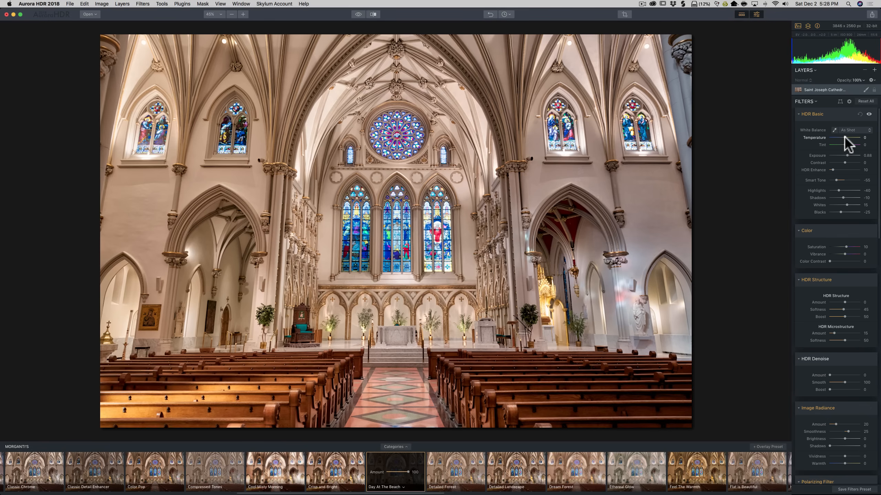
- Cool the image's white balance by setting the HDR Basic Temperature to -19
drag(844, 137, 843, 136)
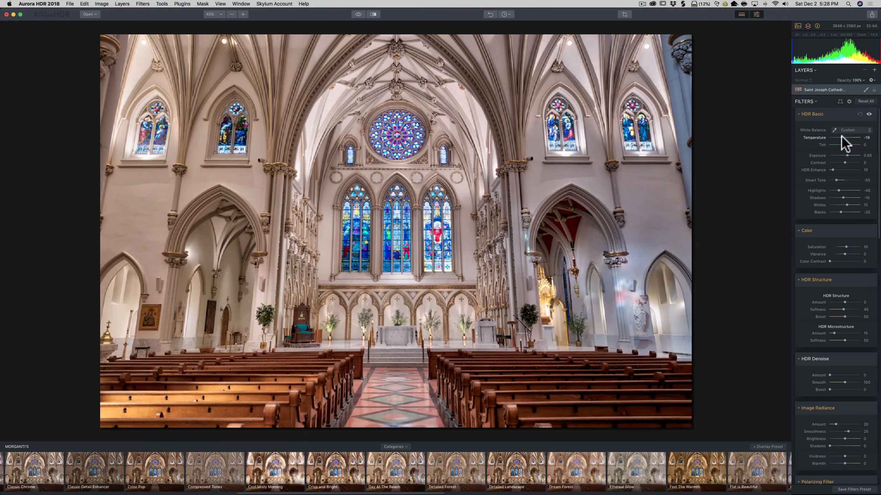
drag(842, 137, 842, 137)
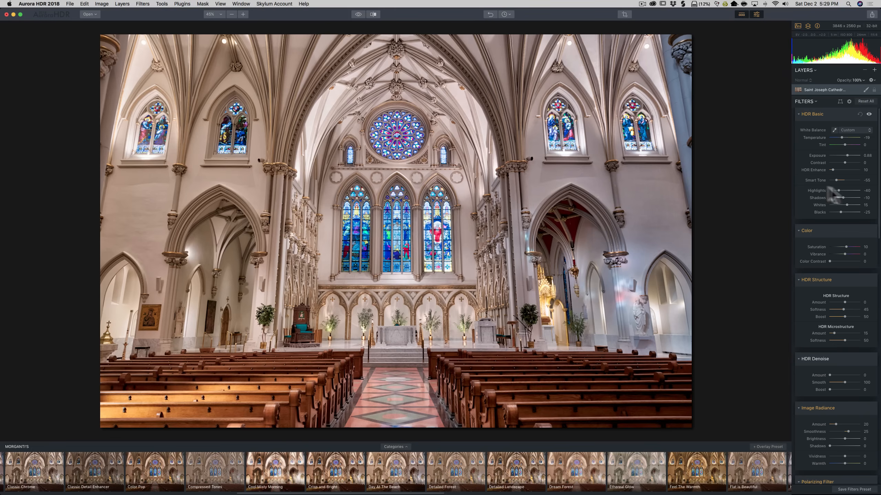
- Set HDR Structure to Amount 16, Softness 27 and Boost 55, and raise the HDR Microstructure Amount to 23
scroll(841, 194, down, 3)
scroll(840, 194, down, 3)
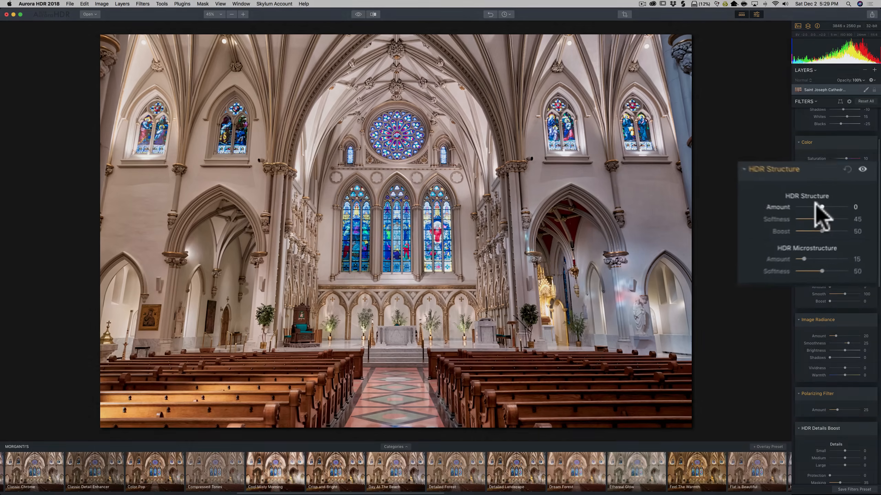
drag(816, 204, 802, 220)
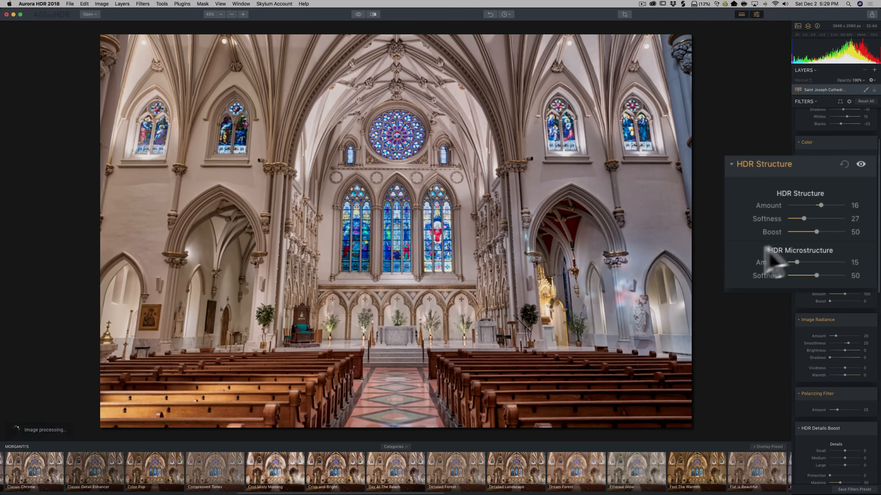
drag(816, 232, 819, 232)
scroll(818, 233, down, 1)
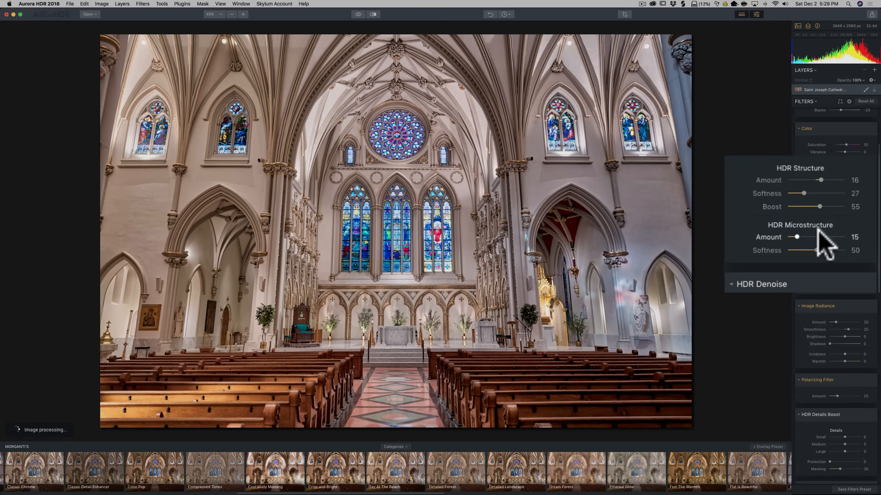
click(796, 237)
drag(796, 237, 799, 237)
scroll(797, 234, down, 1)
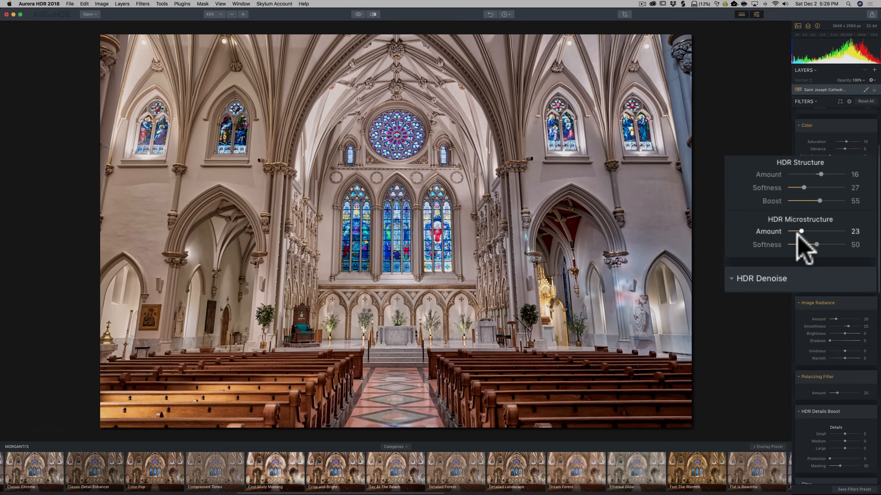
- In HDR Details Boost, set the Small details to 11, Medium to 6 and Large to about 4
scroll(794, 234, down, 3)
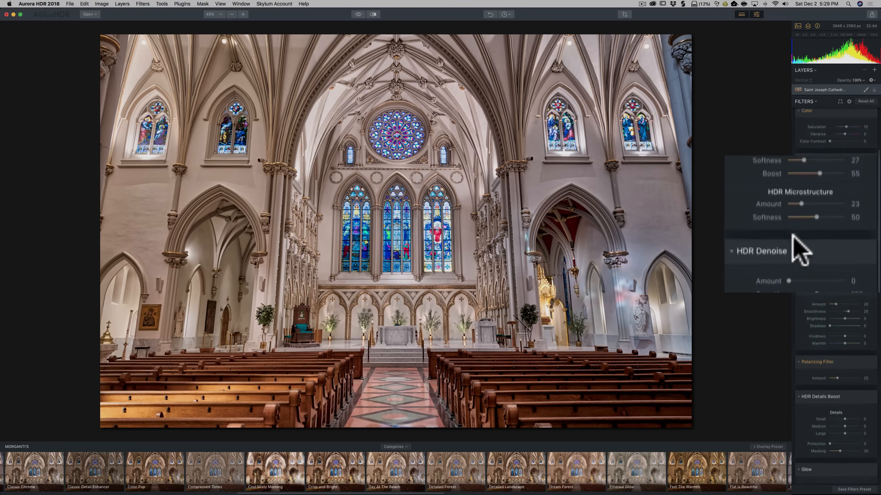
scroll(785, 215, down, 2)
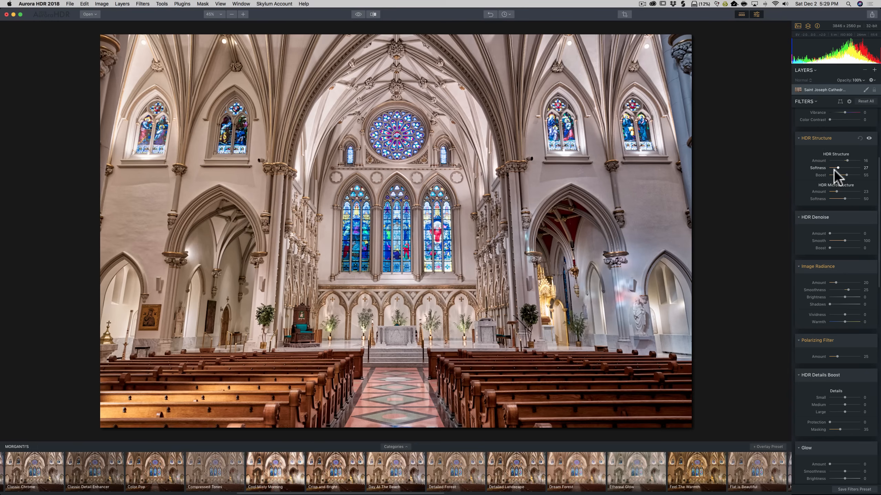
scroll(834, 169, down, 1)
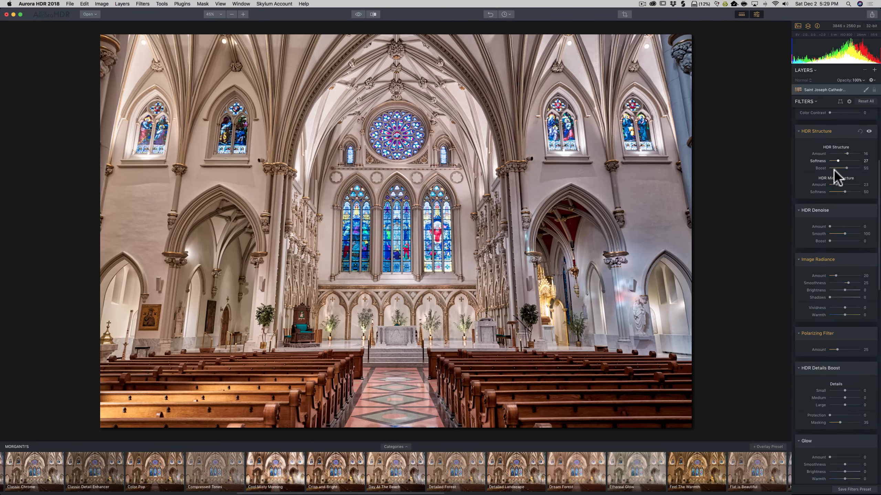
scroll(828, 177, down, 10)
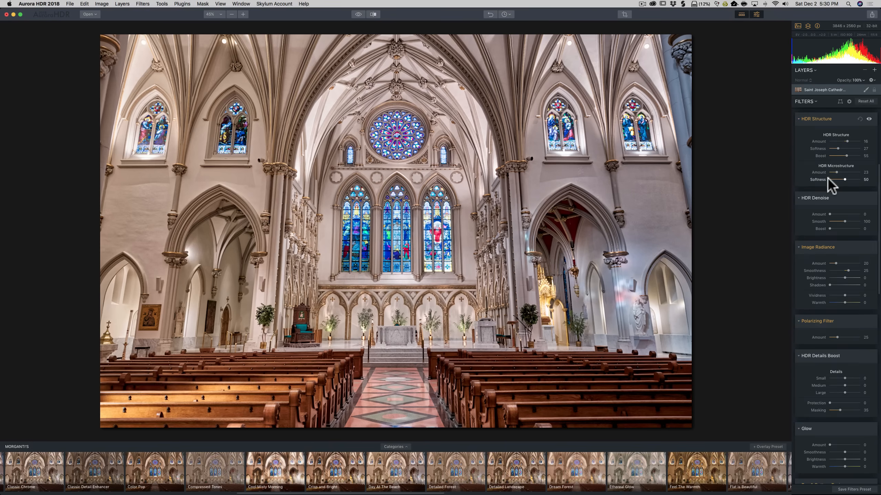
scroll(829, 177, down, 6)
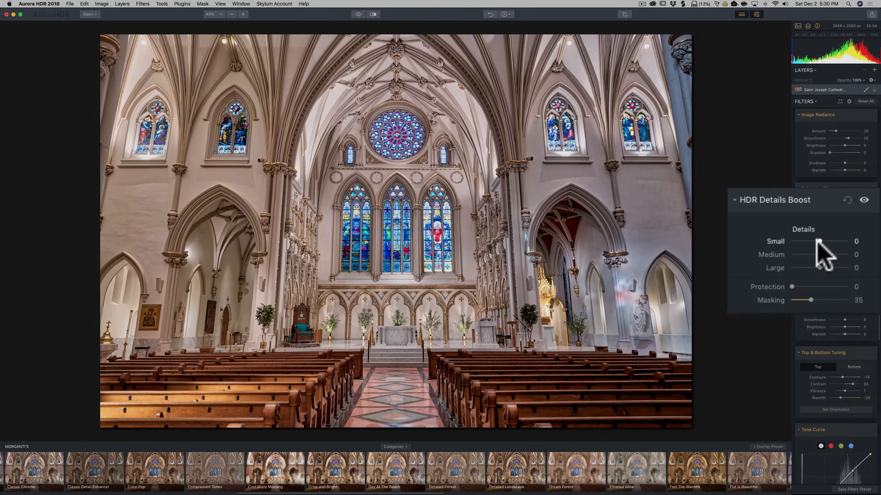
drag(844, 246, 821, 239)
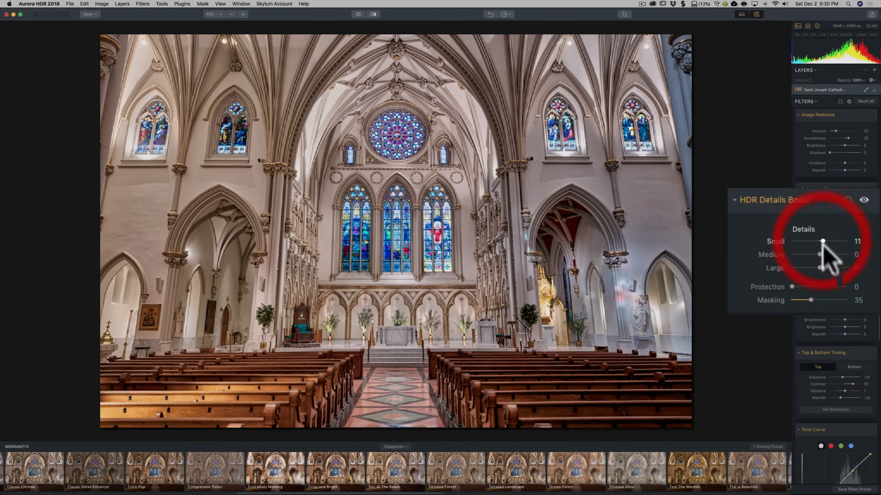
drag(819, 253, 820, 253)
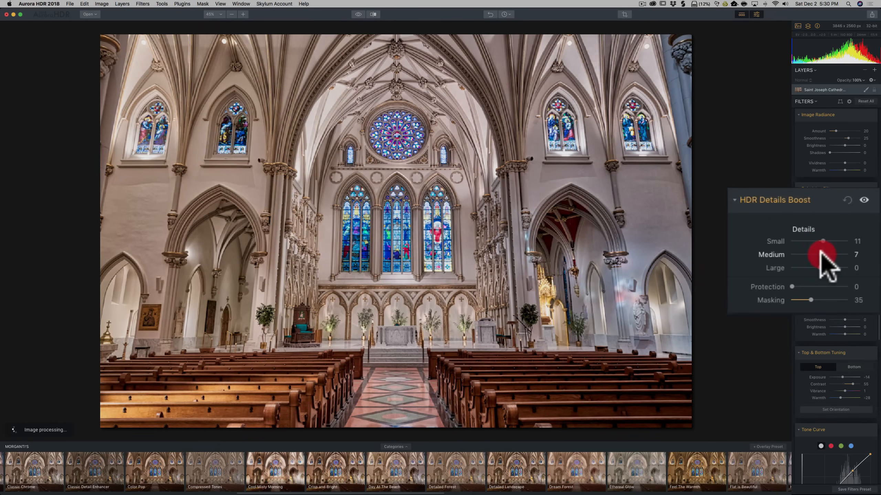
scroll(820, 251, up, 1)
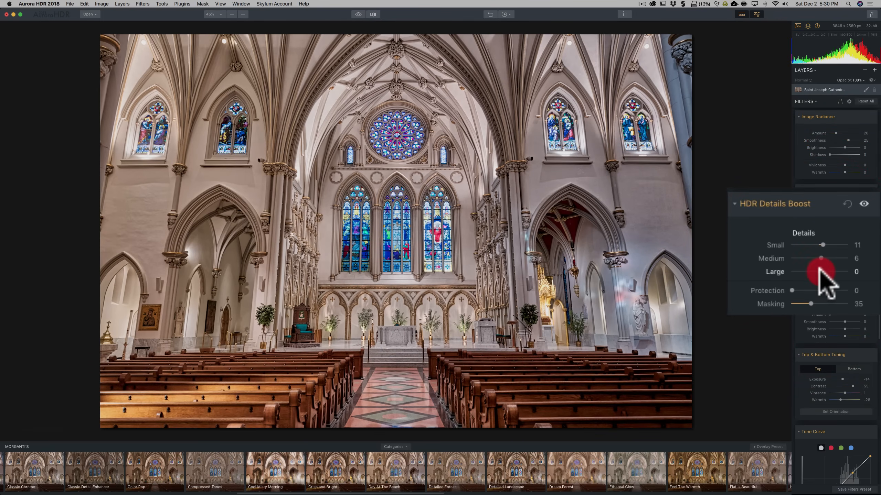
drag(820, 272, 822, 271)
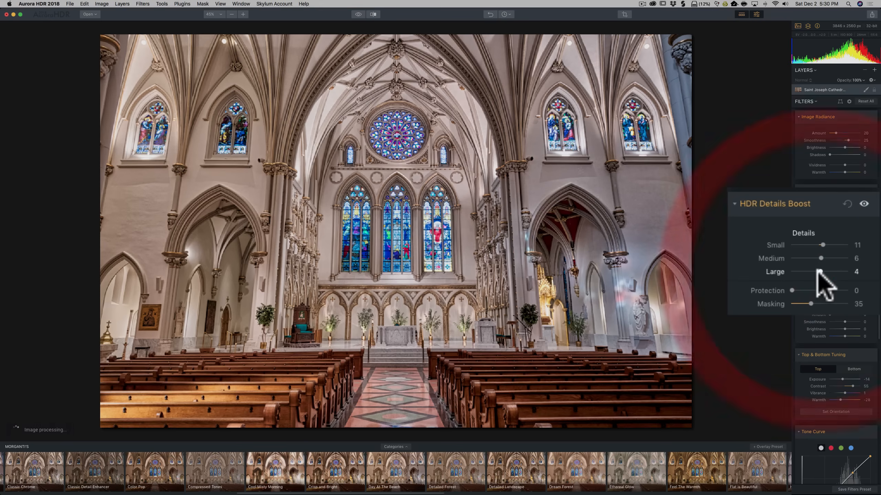
scroll(841, 268, up, 3)
scroll(842, 262, up, 6)
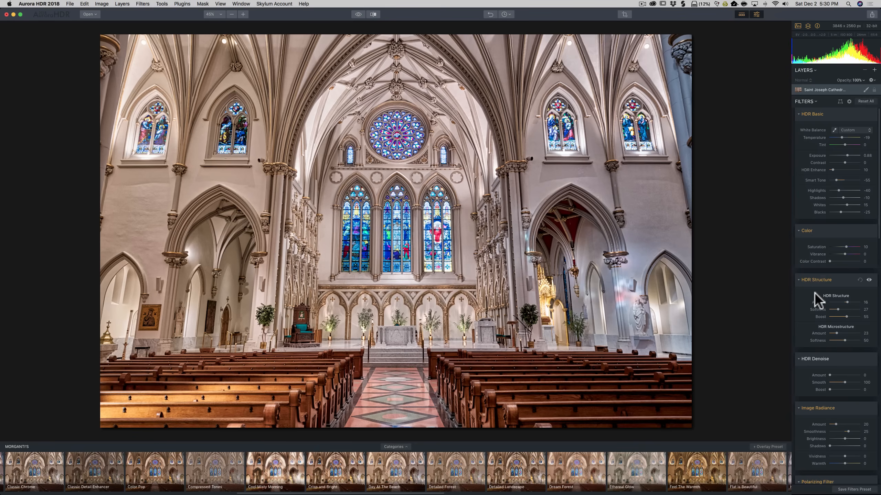
scroll(815, 293, down, 5)
scroll(815, 292, down, 5)
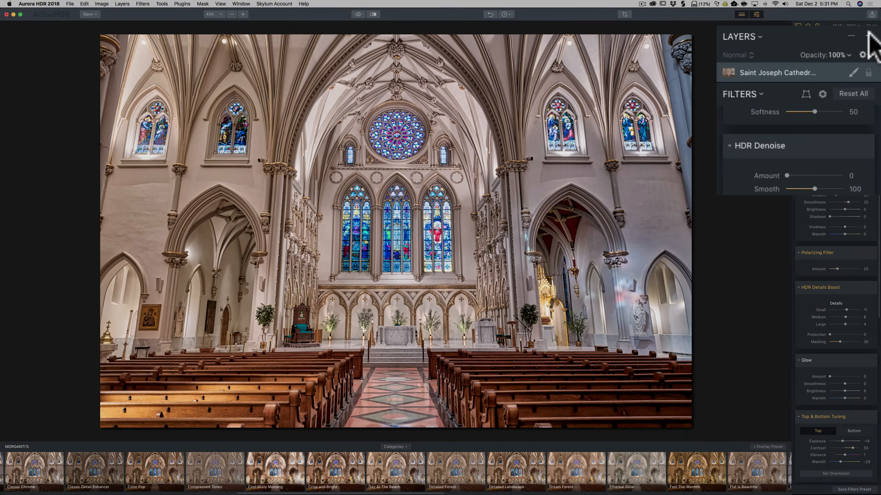
- Add a new adjustment layer above the cathedral image and name it Smoothing
click(869, 35)
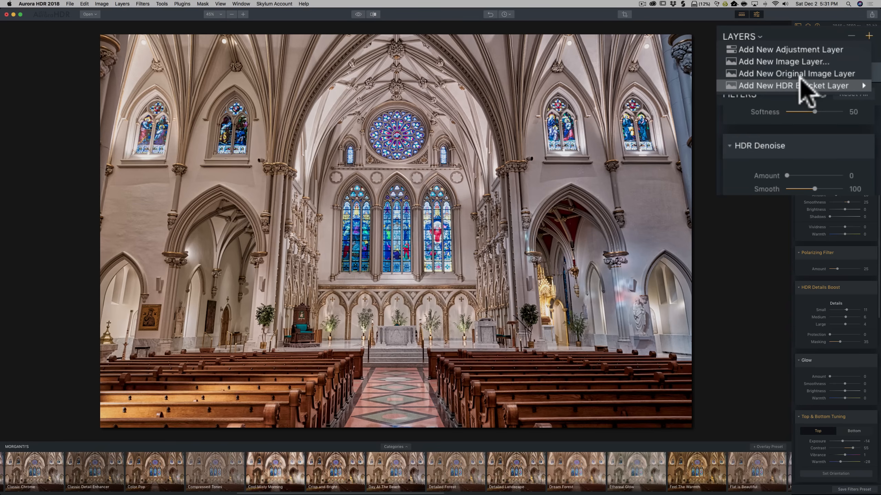
click(791, 48)
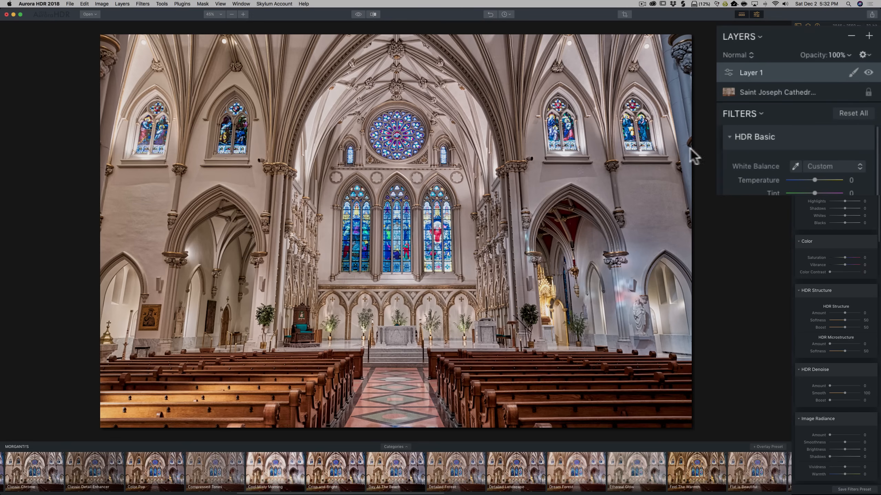
double_click(749, 73)
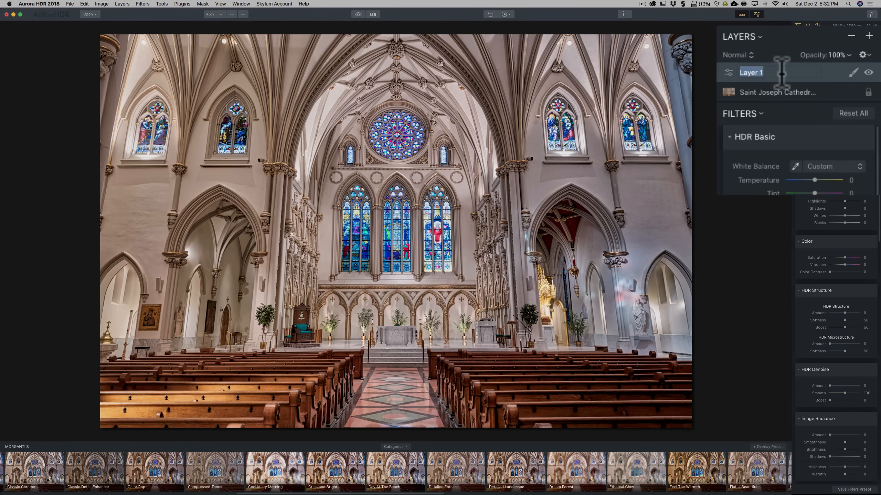
text(Smoot)
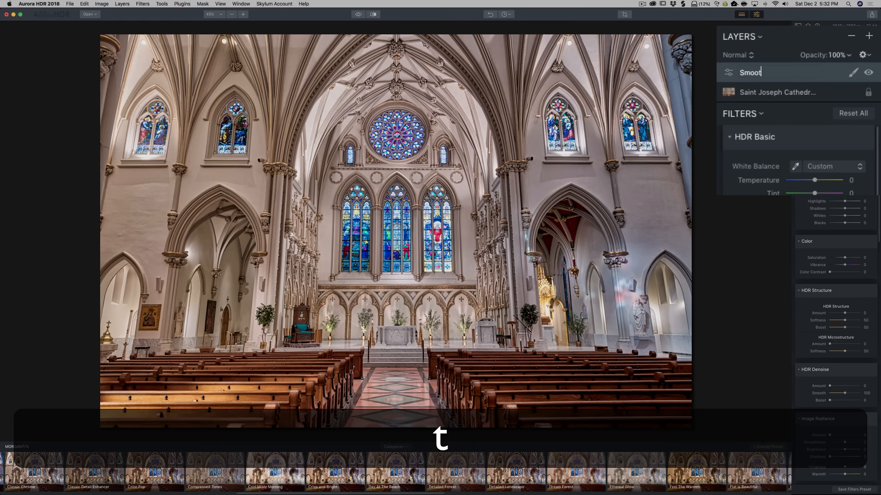
text(hing)
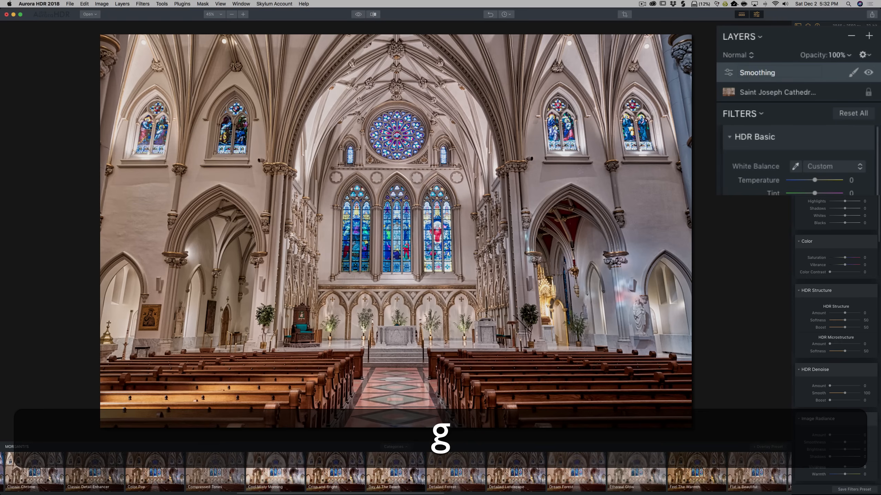
key(Return)
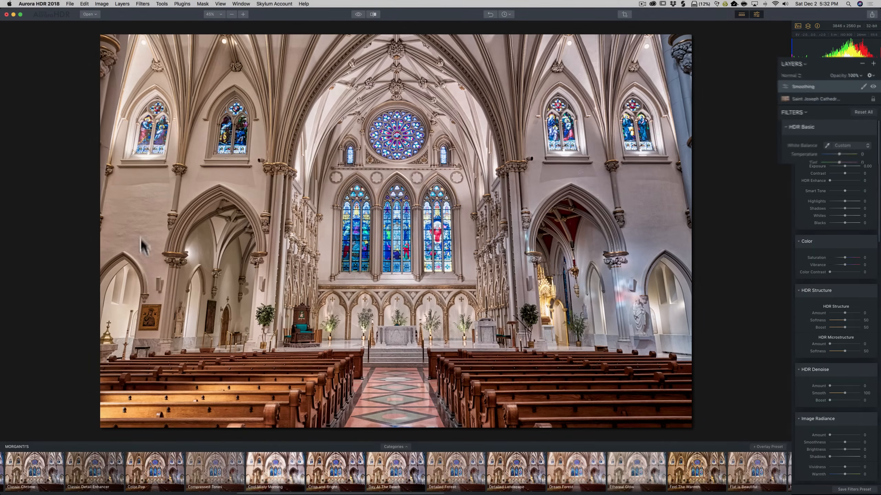
- Lower the HDR Structure Amount to -100 on the Smoothing layer
scroll(835, 206, down, 3)
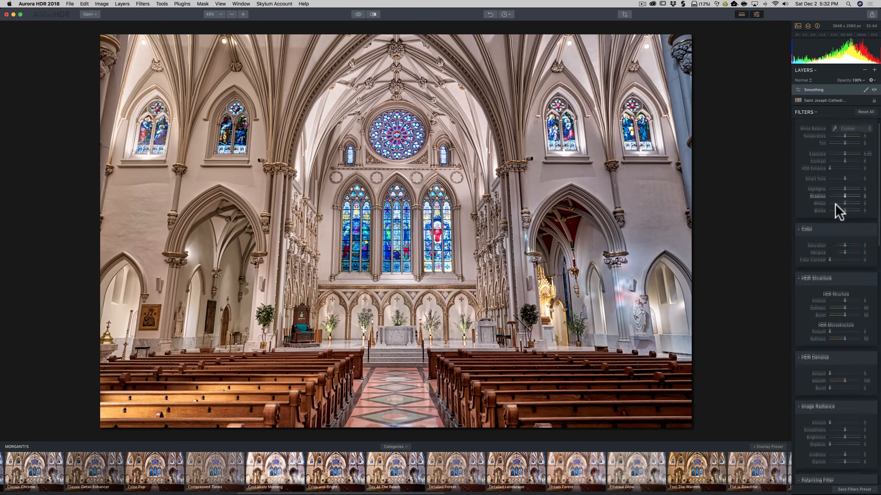
scroll(835, 205, down, 3)
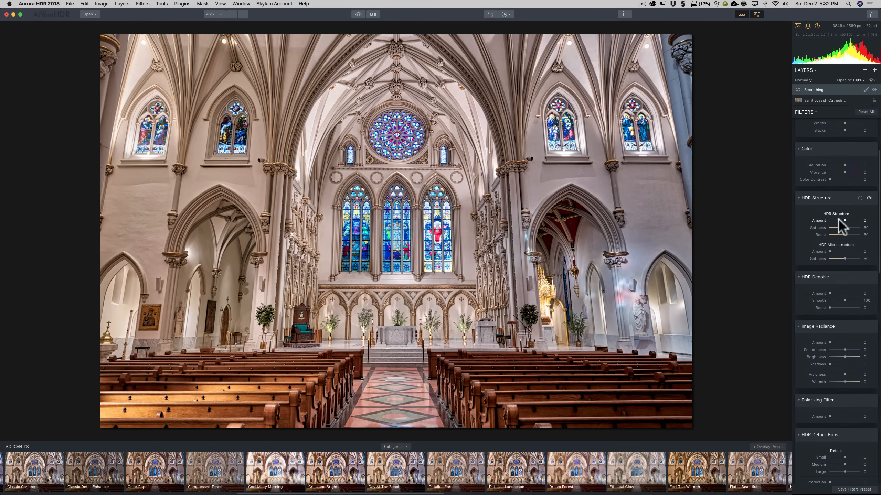
drag(845, 220, 811, 220)
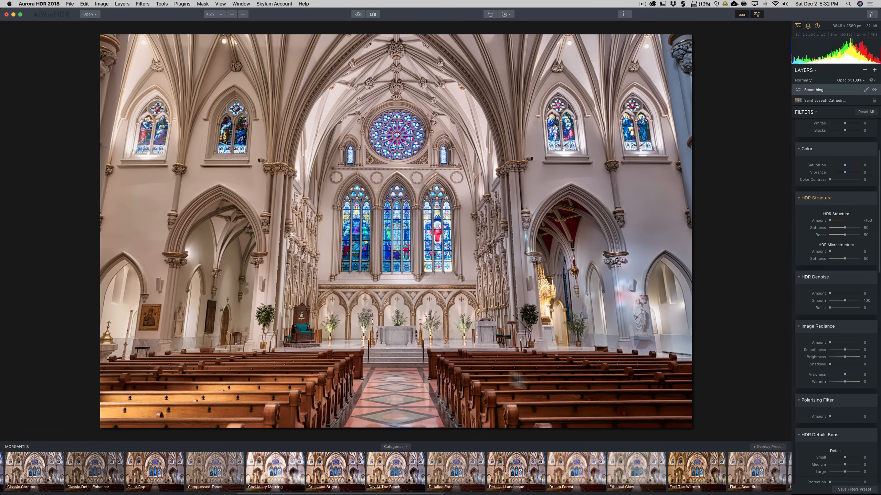
drag(845, 221, 783, 225)
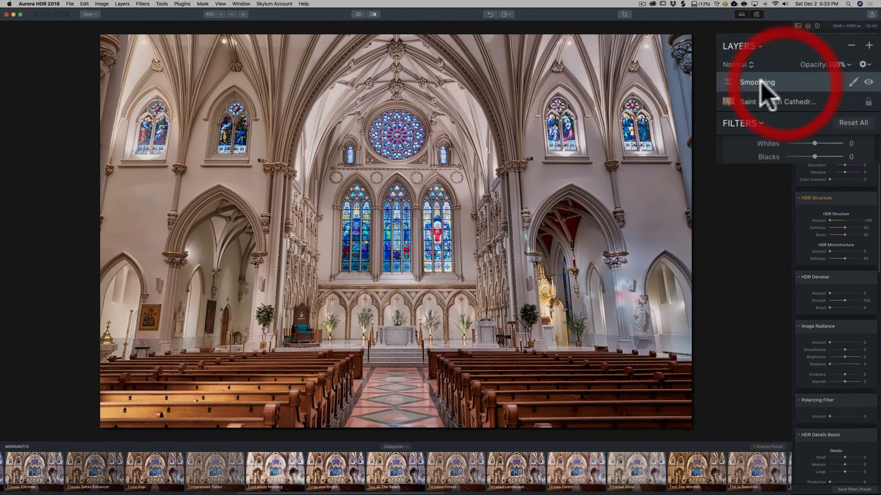
- Start a brush mask on the Smoothing layer and look over the size, softness, opacity and pen pressure settings
click(853, 81)
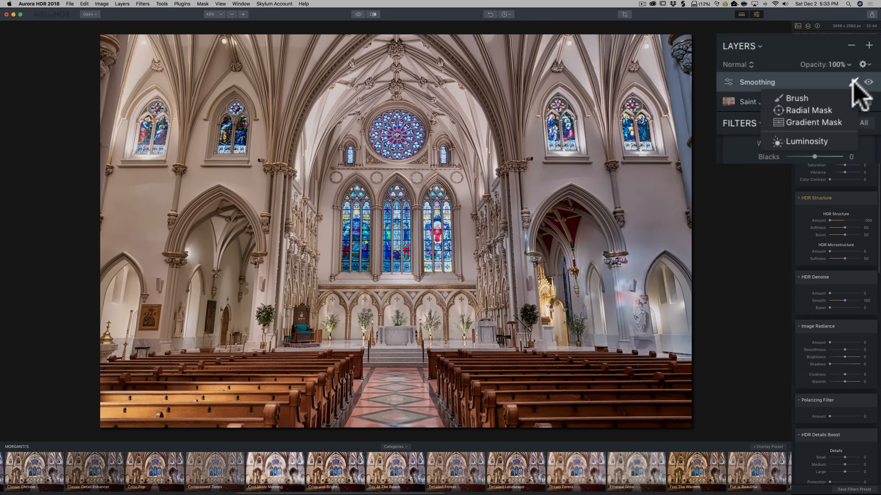
click(807, 99)
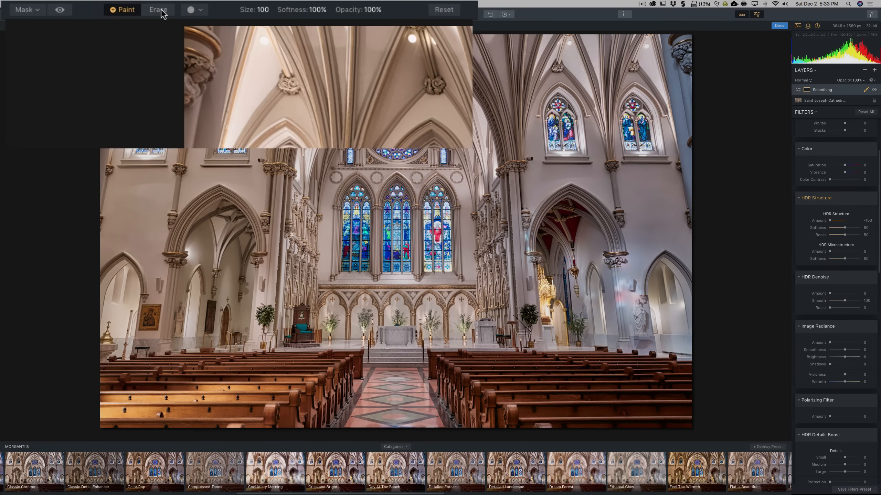
click(203, 13)
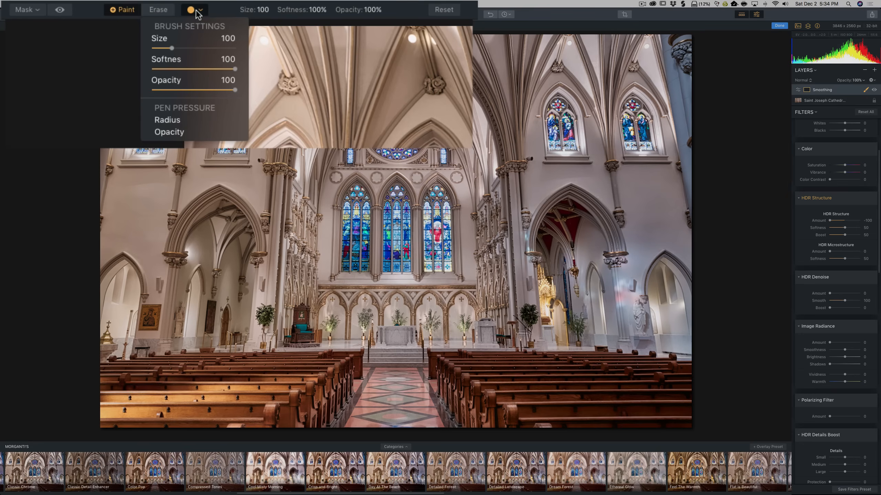
click(202, 10)
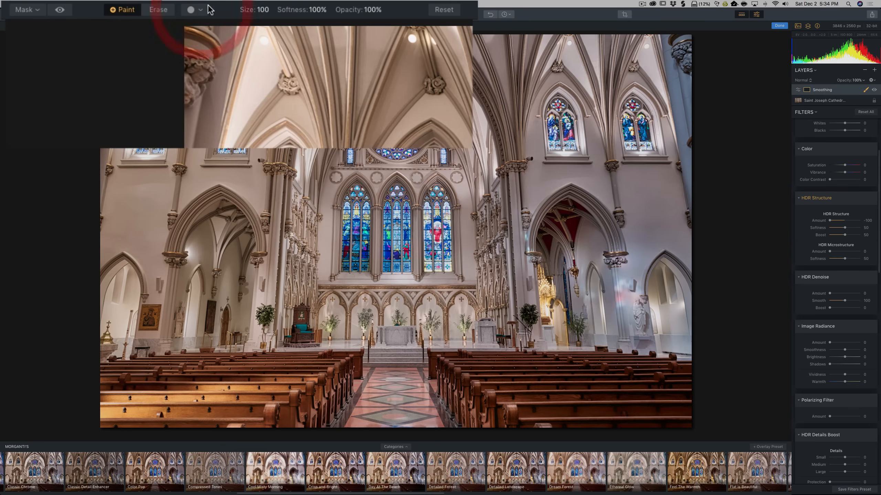
click(200, 12)
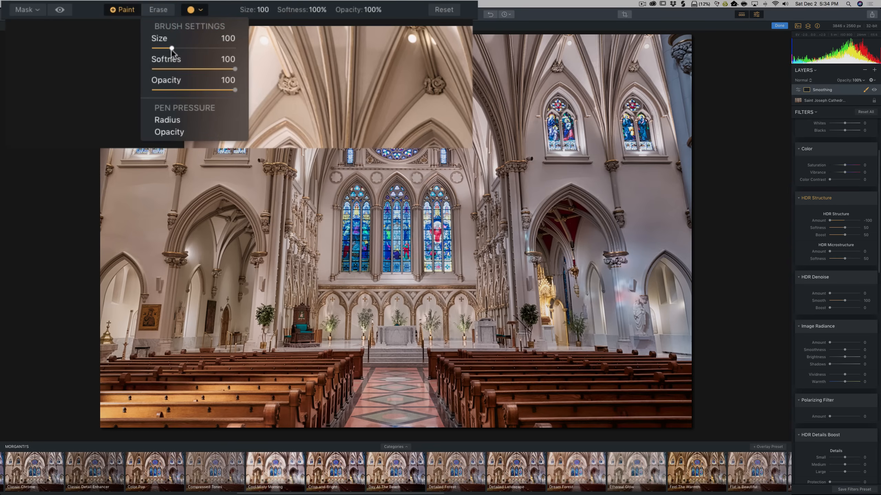
click(206, 10)
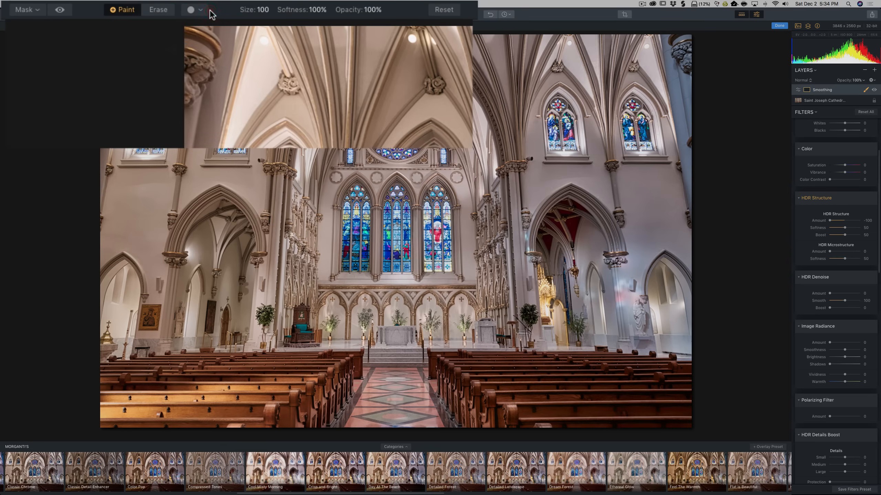
- Set the paint brush size to 132 at 100% softness
click(250, 11)
mouse_move(256, 29)
mouse_down()
mouse_move(268, 27)
mouse_move(259, 26)
mouse_up()
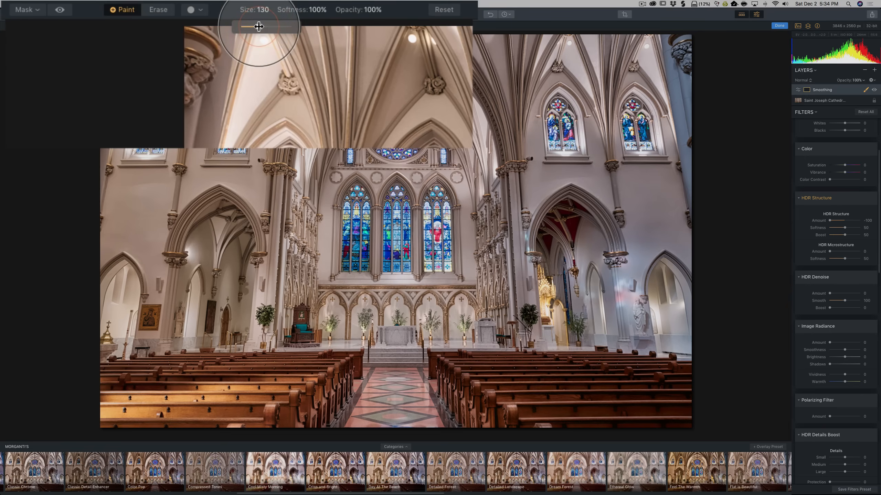
click(243, 10)
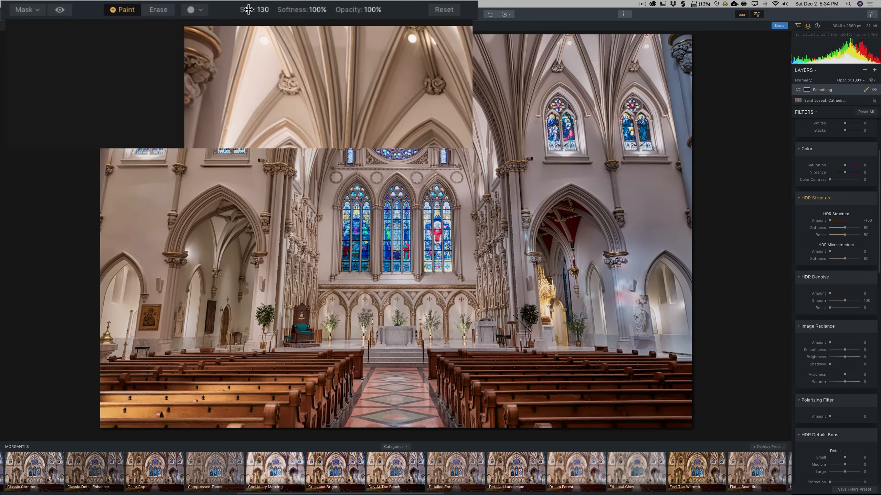
mouse_move(248, 9)
mouse_down()
mouse_move(276, 9)
mouse_move(224, 10)
mouse_move(247, 9)
mouse_up()
click(320, 12)
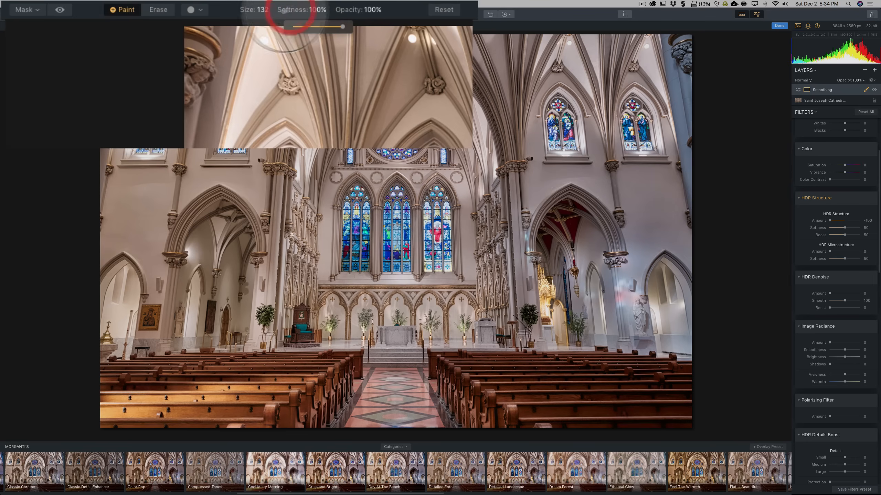
drag(285, 9, 313, 9)
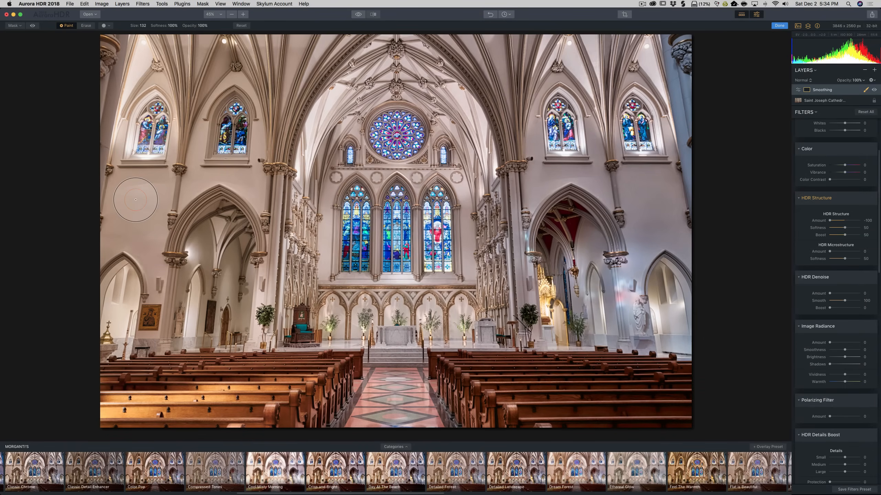
- Reduce the brush size to 108 and paint smoothing over the plain wall below the far-left stained glass window
key(bracketleft)
key(bracketleft)
key(bracketleft)
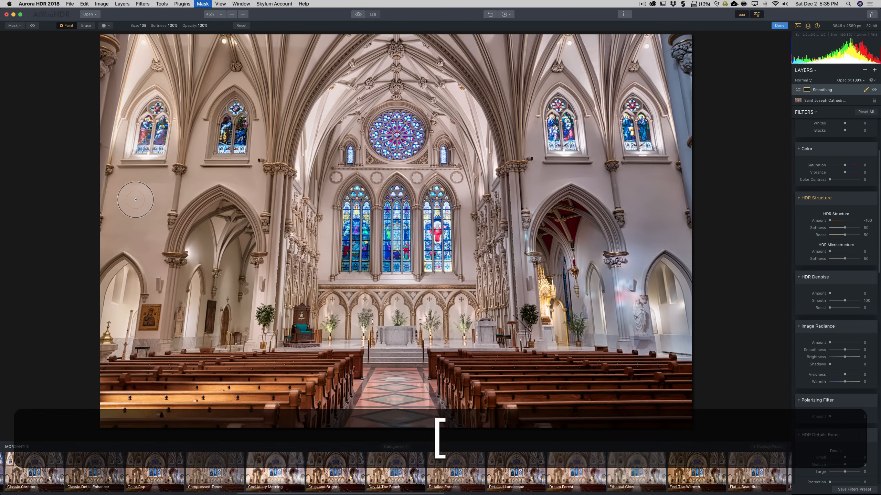
key(bracketright)
key(bracketright)
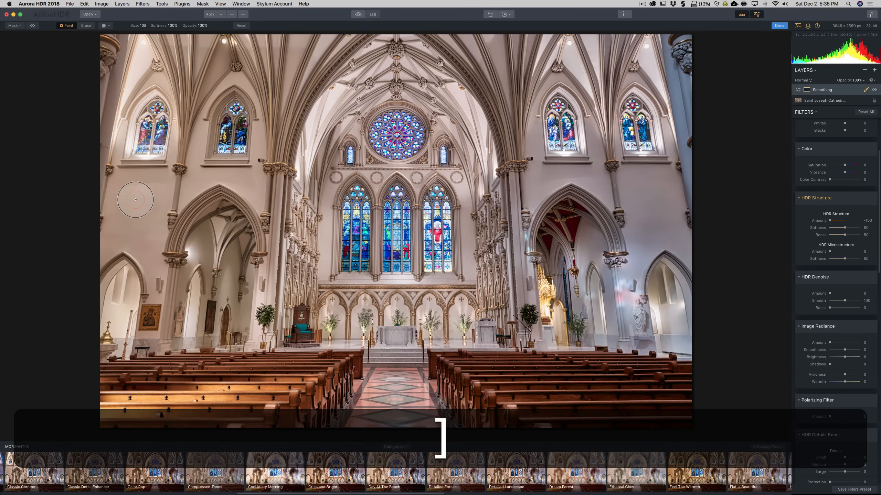
key(bracketleft)
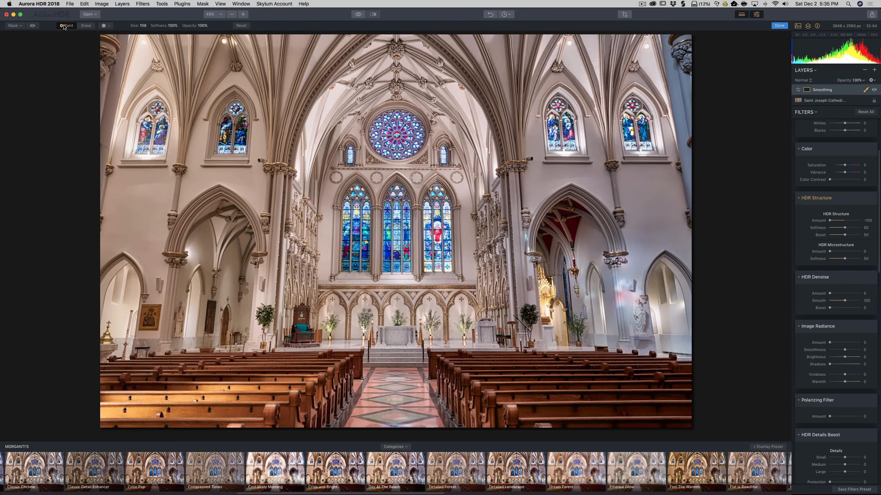
click(142, 204)
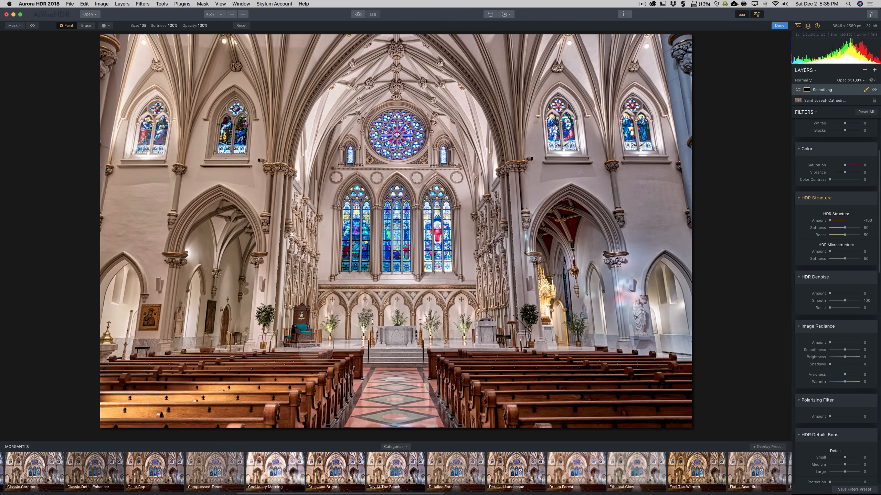
mouse_move(124, 190)
mouse_down()
mouse_move(135, 209)
mouse_move(141, 195)
mouse_move(144, 212)
mouse_move(148, 189)
mouse_move(148, 219)
mouse_move(139, 204)
mouse_move(119, 208)
mouse_move(127, 188)
mouse_move(151, 190)
mouse_move(151, 246)
mouse_move(145, 226)
mouse_up()
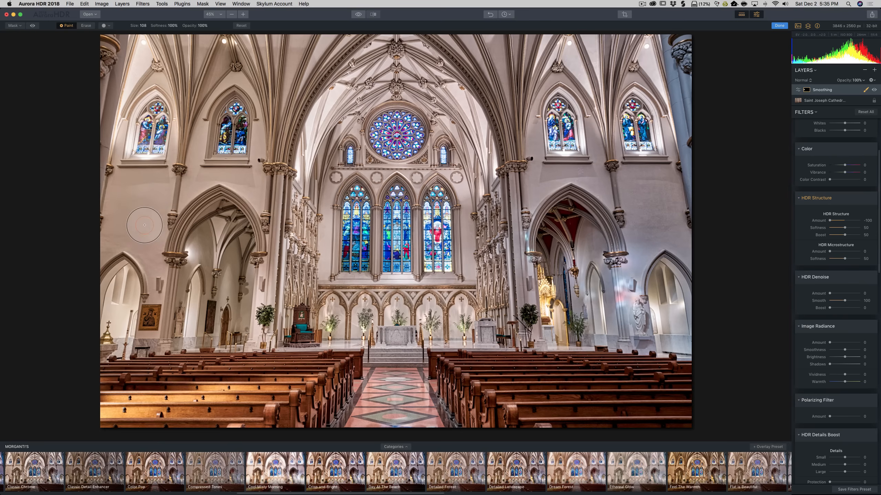
- Reduce the brush size to 60 and paint the remaining far-left wall, including its edges and the area beside the small arch
key(bracketleft)
key(bracketleft)
key(bracketleft)
key(bracketleft)
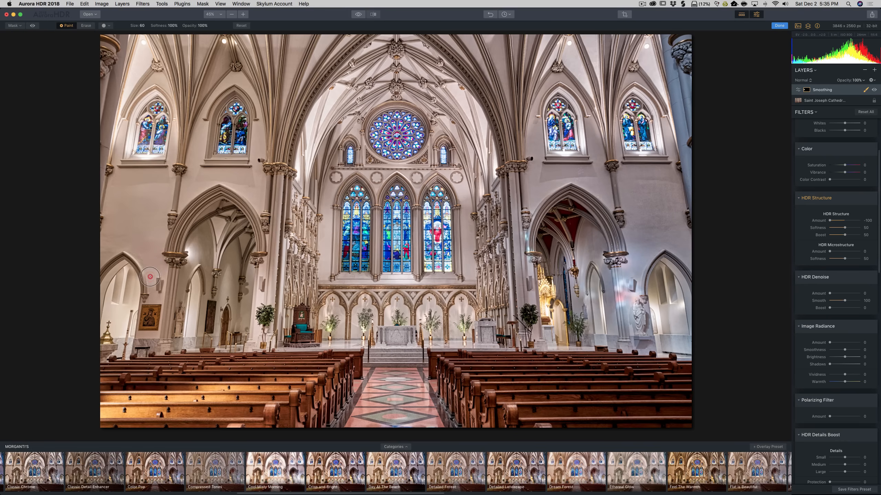
mouse_move(142, 257)
mouse_down()
mouse_move(157, 274)
mouse_move(131, 247)
mouse_move(111, 251)
mouse_move(114, 215)
mouse_up()
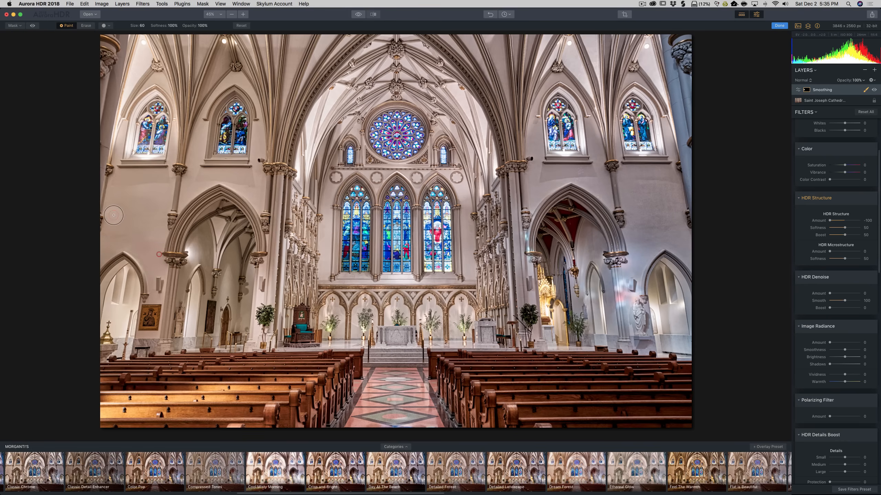
mouse_move(124, 180)
mouse_down()
mouse_move(163, 178)
mouse_move(168, 199)
mouse_move(157, 242)
mouse_move(126, 240)
mouse_move(101, 252)
mouse_move(118, 232)
mouse_up()
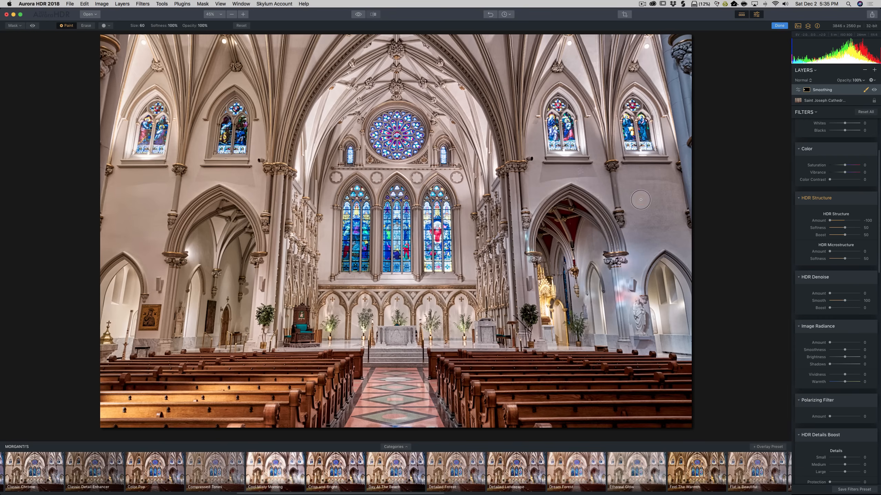
- Paint smoothing over the far-right wall below the stained glass window, showing the red mask overlay to cover missed areas
mouse_move(628, 168)
mouse_down()
mouse_move(668, 174)
mouse_move(641, 176)
mouse_move(668, 177)
mouse_move(672, 217)
mouse_move(671, 184)
mouse_move(672, 220)
mouse_move(673, 194)
mouse_move(659, 218)
mouse_up()
click(33, 26)
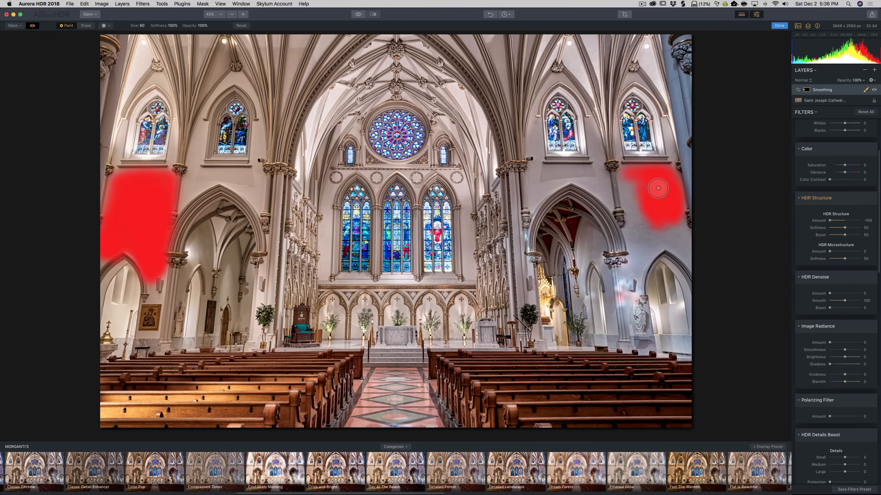
mouse_move(643, 198)
mouse_down()
mouse_move(624, 176)
mouse_move(635, 231)
mouse_move(642, 223)
mouse_move(653, 239)
mouse_move(673, 219)
mouse_move(679, 245)
mouse_move(667, 242)
mouse_move(638, 261)
mouse_move(635, 158)
mouse_move(696, 251)
mouse_move(673, 239)
mouse_move(689, 257)
mouse_move(675, 231)
mouse_move(653, 245)
mouse_move(656, 235)
mouse_move(693, 259)
mouse_up()
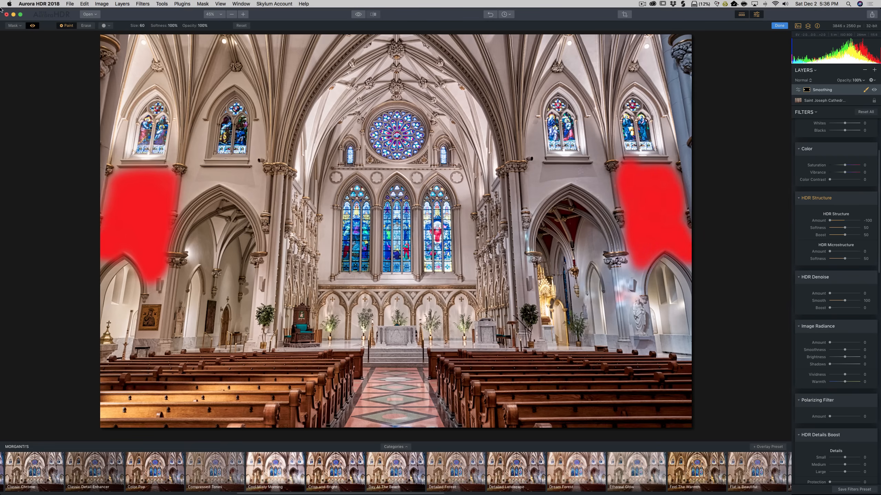
- Switch the brush to Erase, reduce its size to 24, and return to Paint mode
click(86, 25)
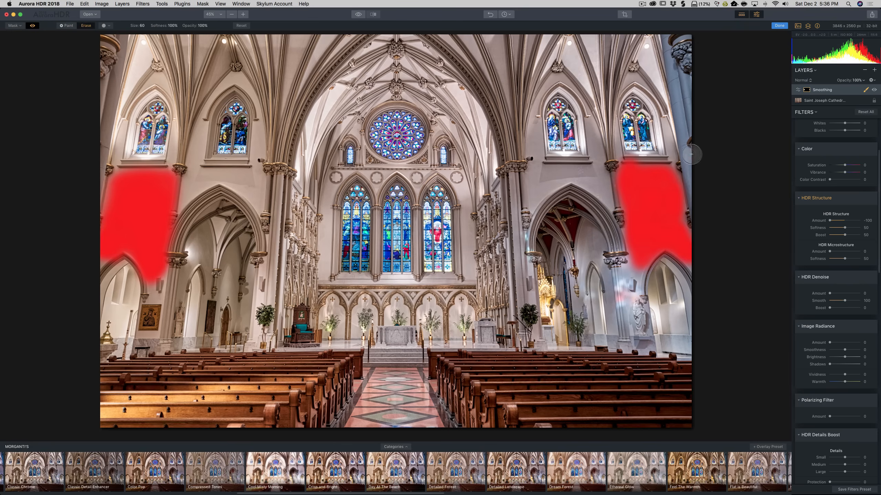
key(bracketleft)
key(bracketleft)
key(bracketleft)
key(bracketleft)
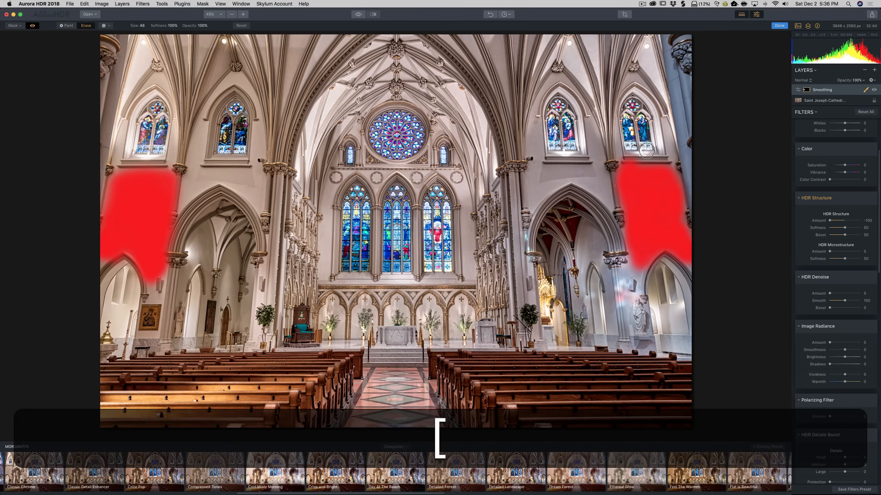
key(bracketright)
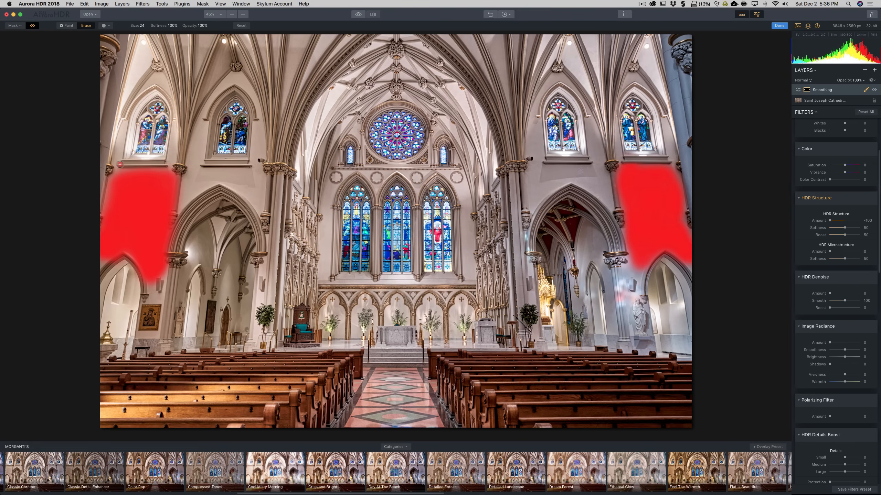
click(67, 27)
- Temporarily switch from Paint to Erase to remove a strip of the far-left wall's mask, and paint the strip back in
key(alt)
key(alt)
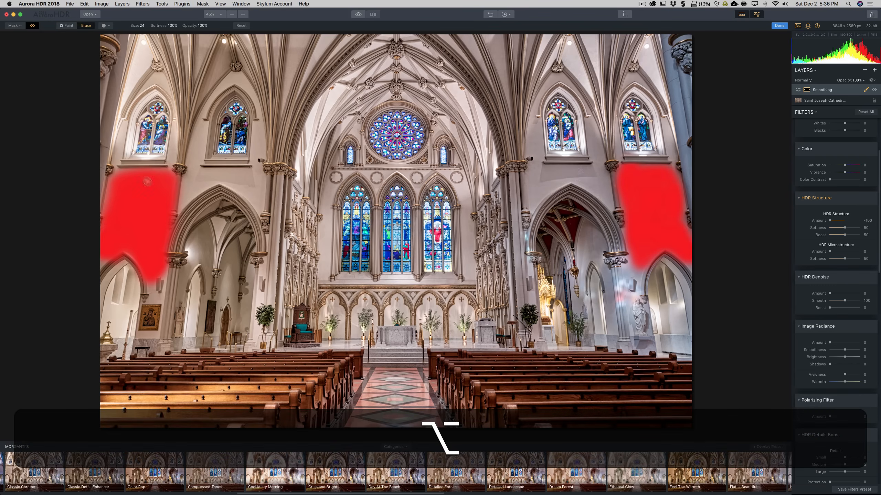
drag(138, 172, 150, 231)
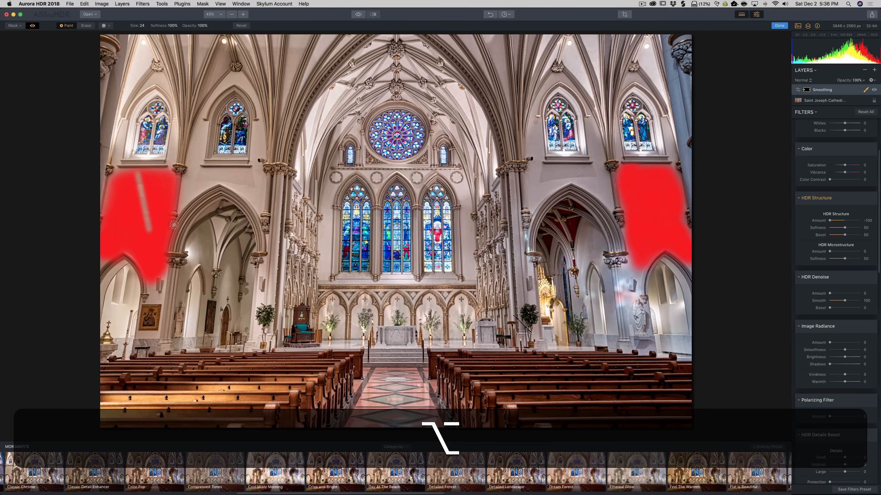
drag(134, 173, 147, 229)
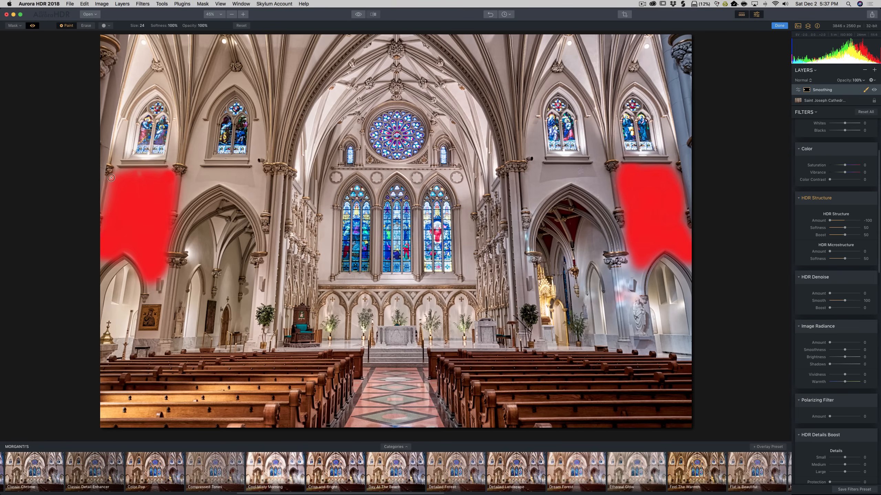
- Paint a straight mask stroke along the far-left wall's edge, extend the mask down beside the small arch, and hide the overlay
shift+click(104, 214)
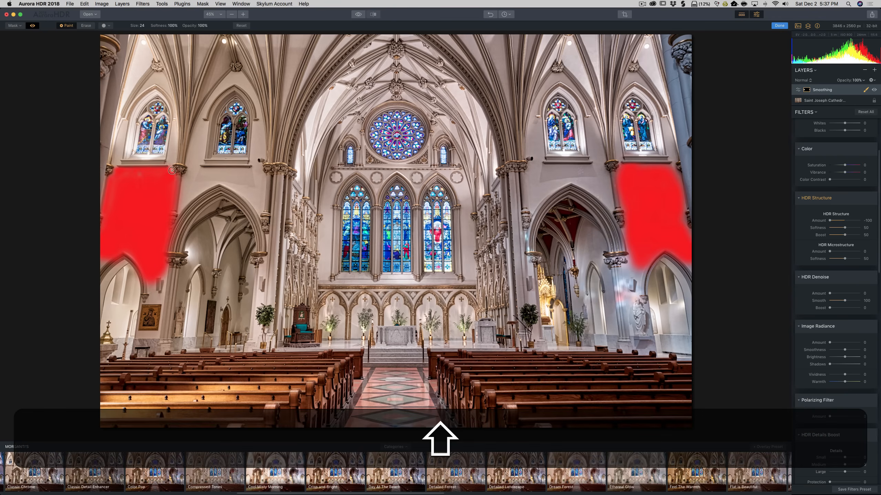
mouse_move(151, 291)
mouse_down()
mouse_move(152, 301)
mouse_move(163, 273)
mouse_up()
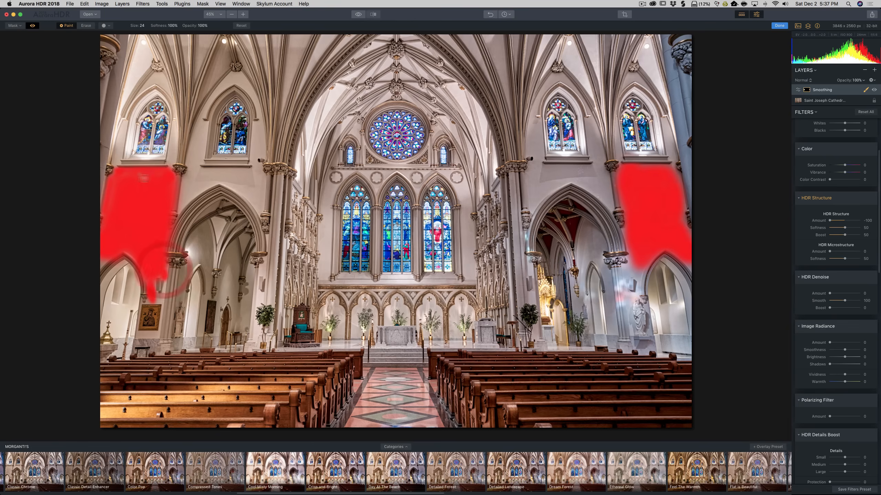
click(33, 26)
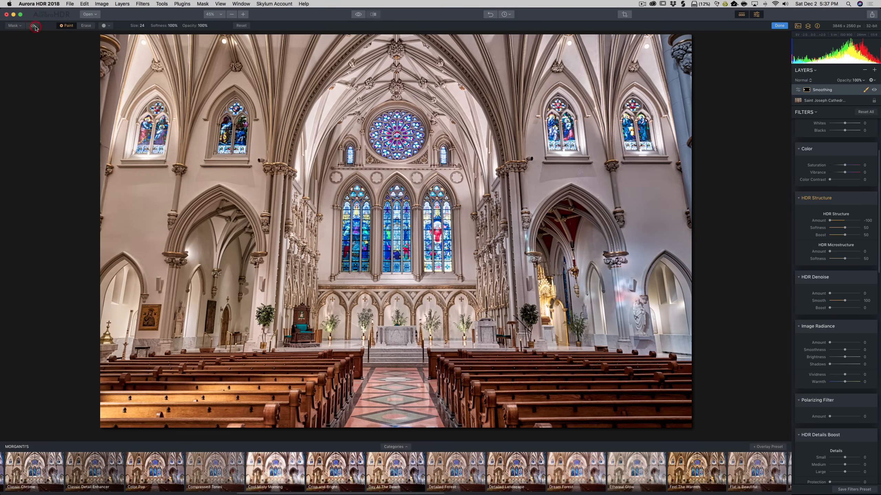
click(18, 27)
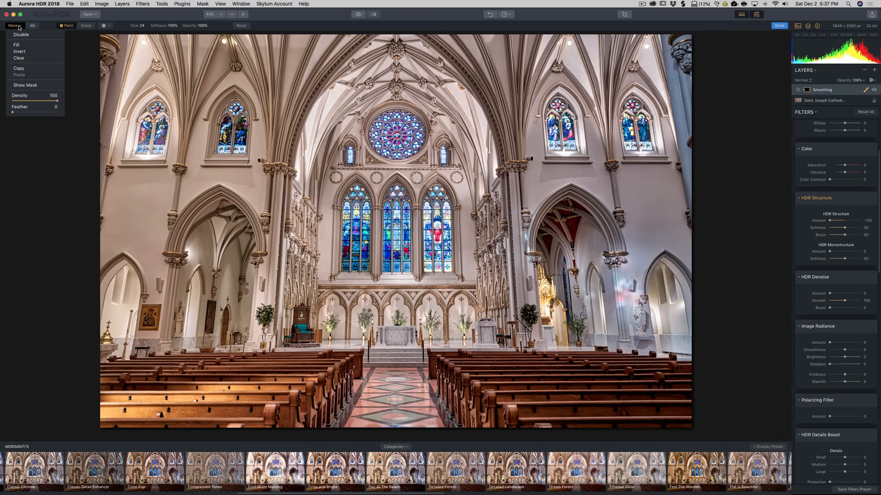
click(46, 26)
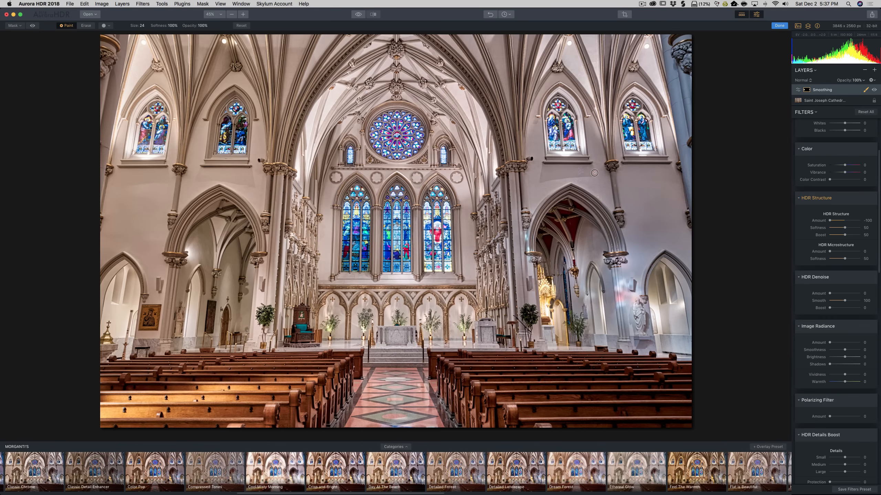
- Paint smoothing on the wall above the large right arch and toggle the Smoothing layer's visibility
mouse_move(588, 185)
mouse_down()
mouse_move(531, 171)
mouse_move(530, 186)
mouse_move(550, 191)
mouse_move(581, 176)
mouse_move(584, 187)
mouse_move(575, 179)
mouse_move(603, 190)
mouse_move(600, 169)
mouse_move(607, 200)
mouse_move(594, 155)
mouse_move(599, 172)
mouse_move(577, 184)
mouse_move(536, 156)
mouse_move(535, 142)
mouse_move(536, 165)
mouse_up()
click(530, 146)
click(874, 90)
- Select the base cathedral layer and review its filter settings from HDR Basic through HDR Details Boost
click(850, 102)
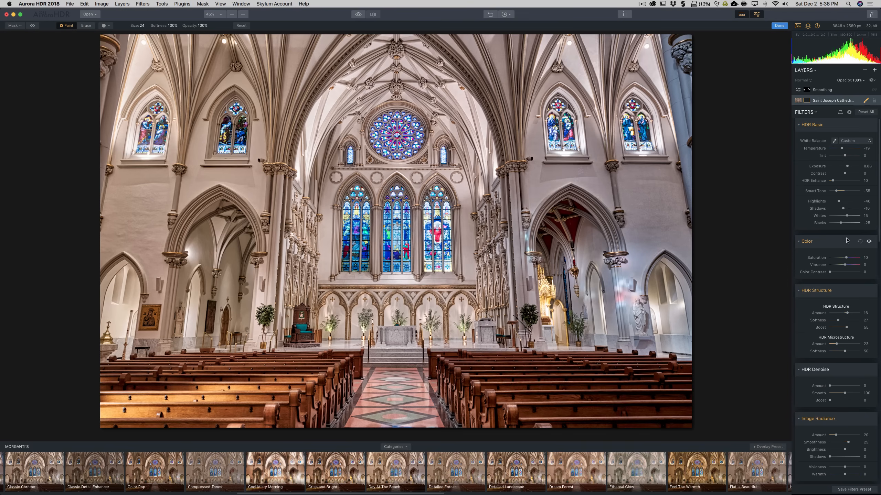
scroll(847, 240, down, 1)
scroll(843, 323, down, 6)
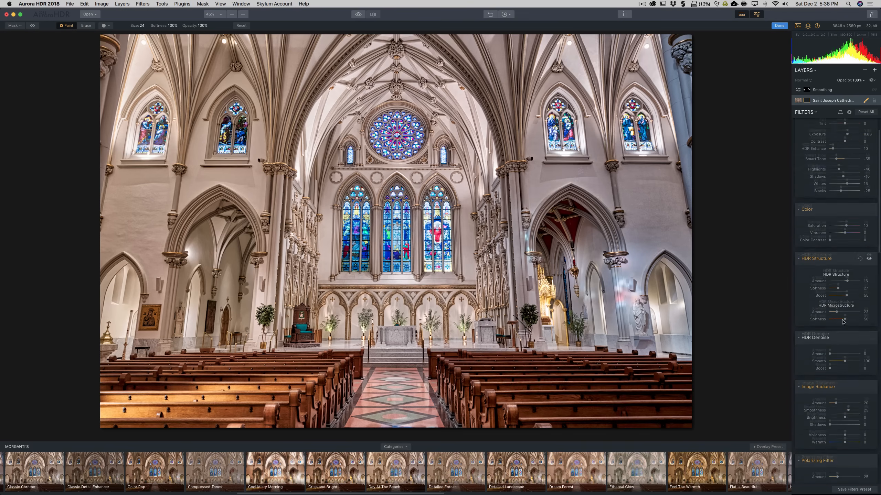
scroll(842, 323, down, 3)
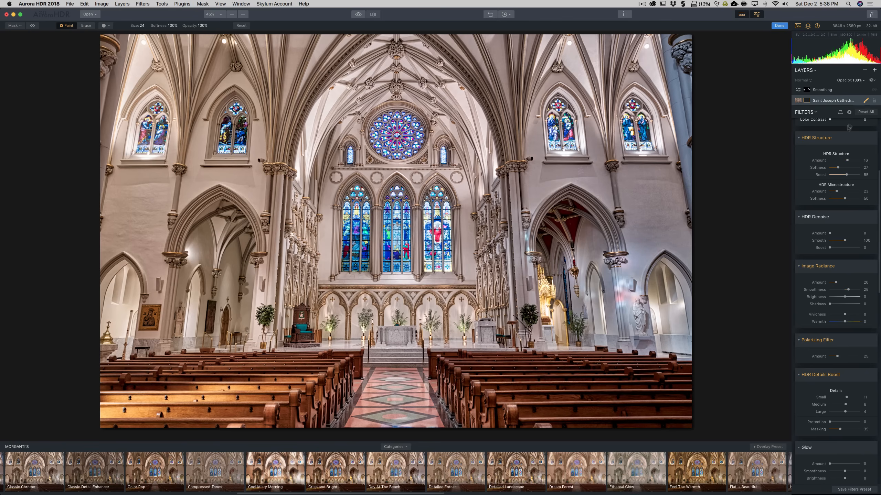
scroll(832, 146, up, 10)
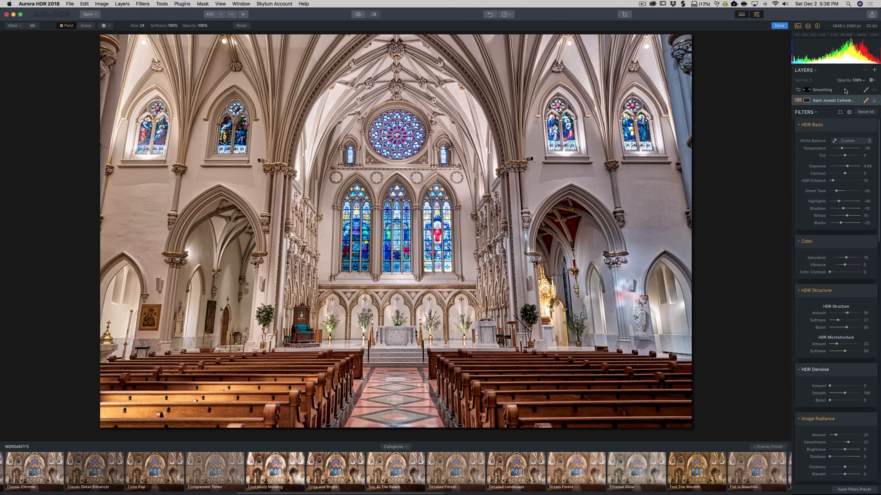
- Select the Smoothing layer and try a Vignette Amount of -100 on it
click(845, 91)
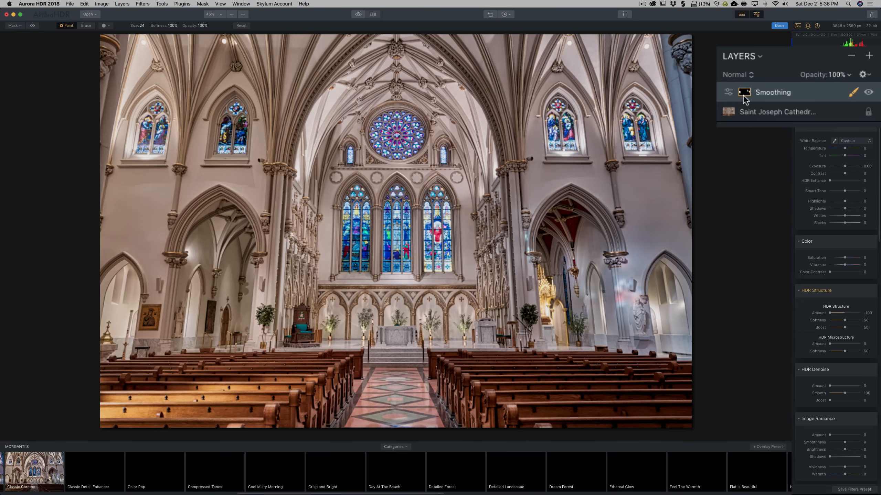
scroll(836, 243, down, 15)
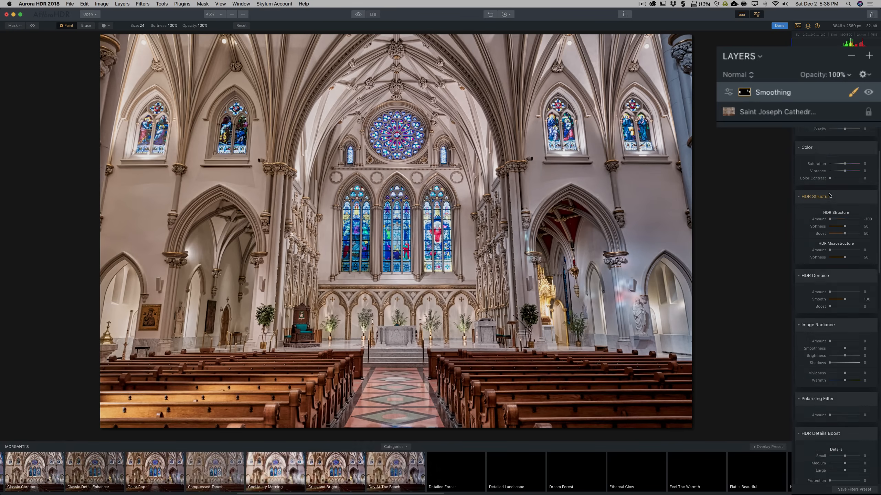
scroll(879, 383, down, 10)
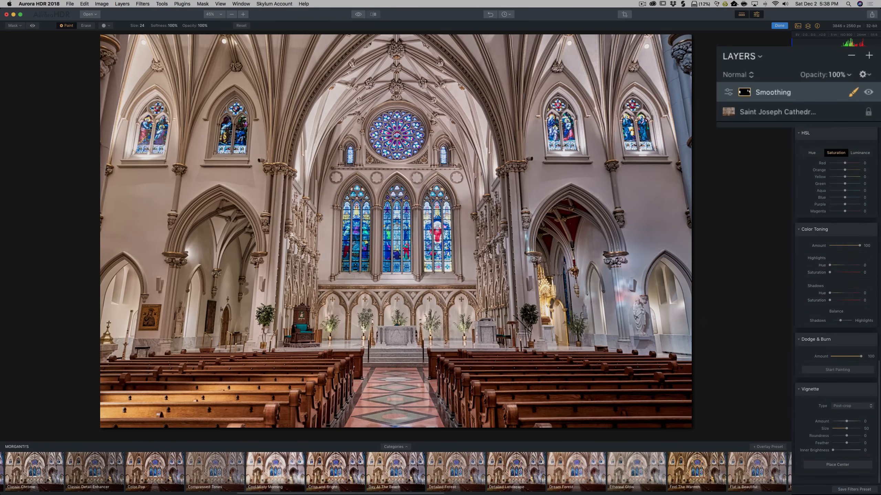
drag(846, 422, 796, 423)
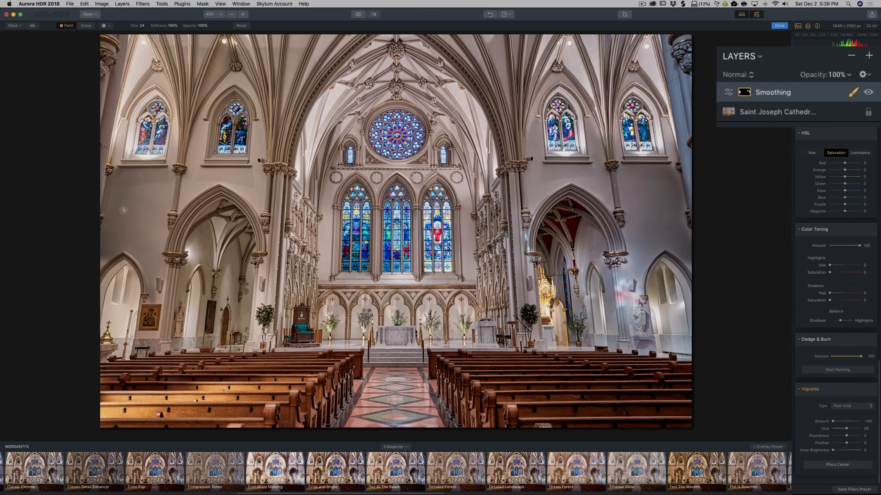
- Show and hide the Smoothing layer's mask overlay, and reset its Vignette Amount to 0
click(32, 25)
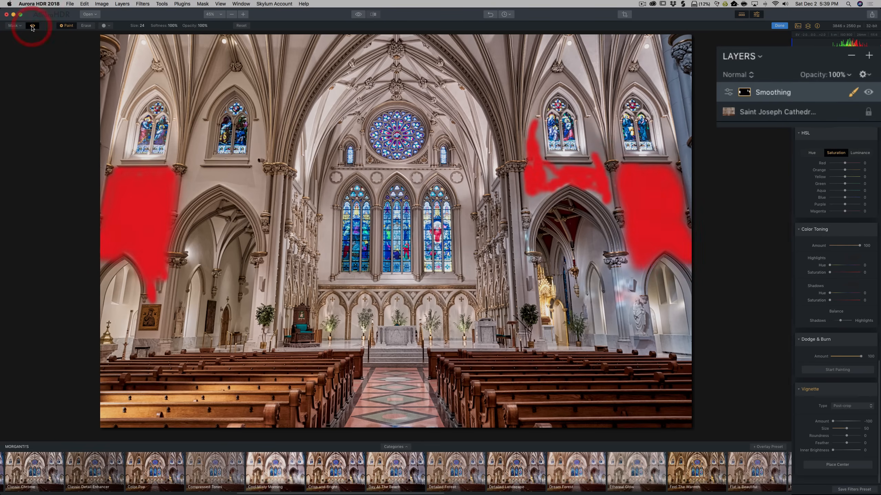
click(33, 26)
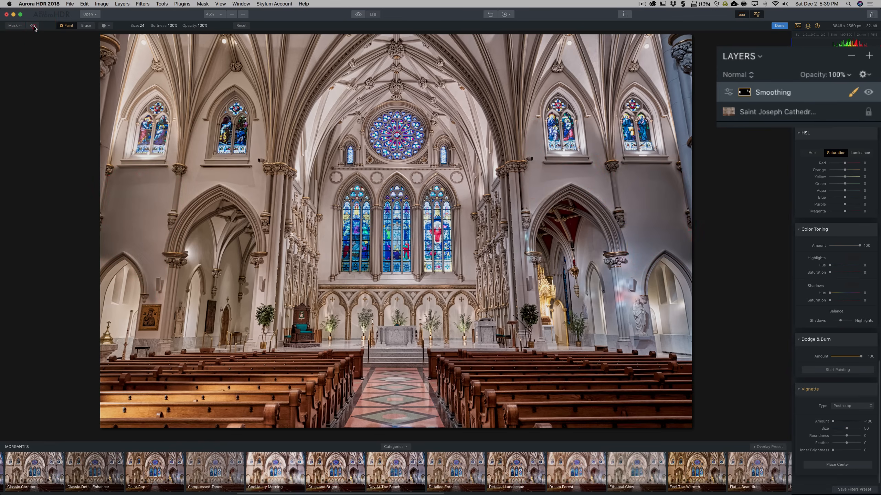
double_click(822, 422)
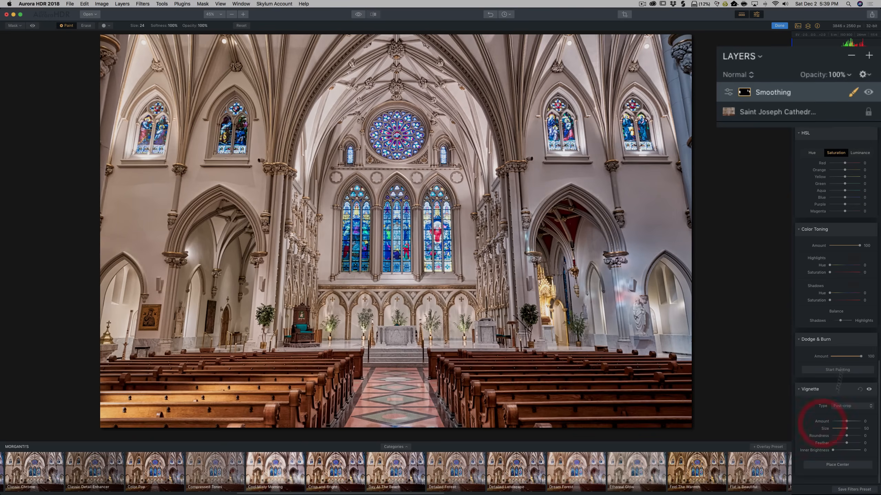
- Select the base cathedral layer and set its post-crop Vignette Amount to -51
scroll(837, 174, up, 3)
scroll(837, 166, up, 2)
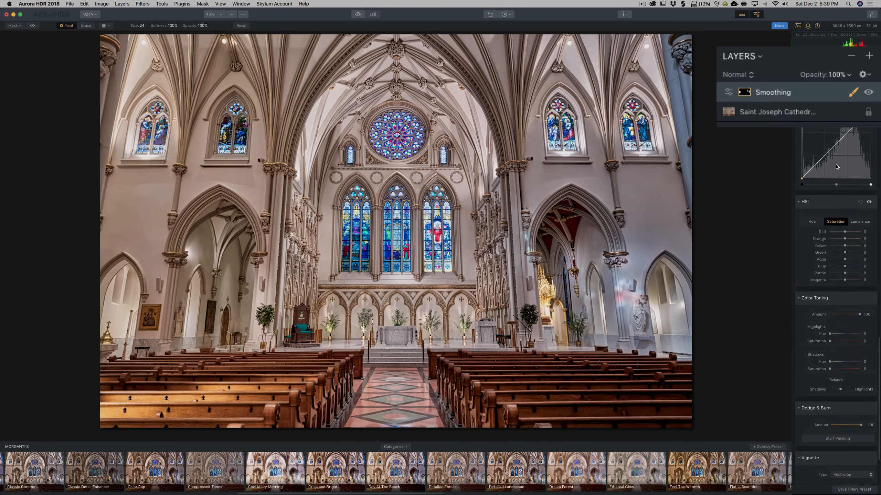
scroll(837, 167, up, 5)
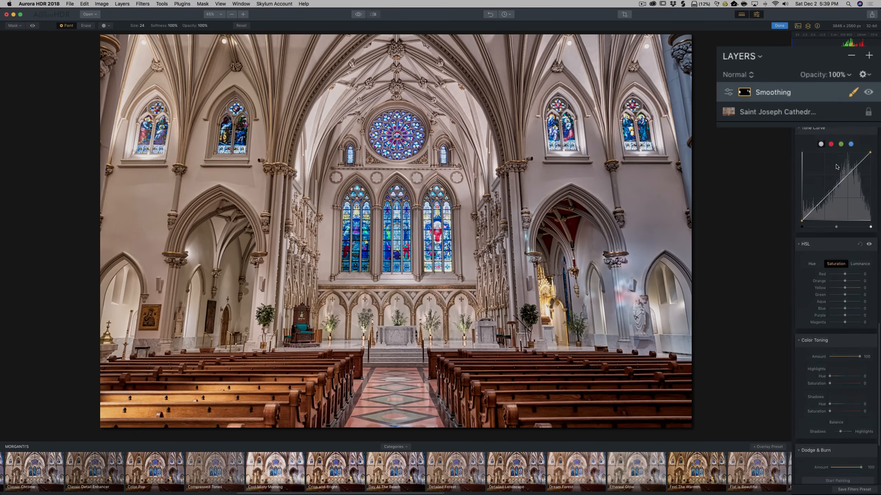
click(774, 112)
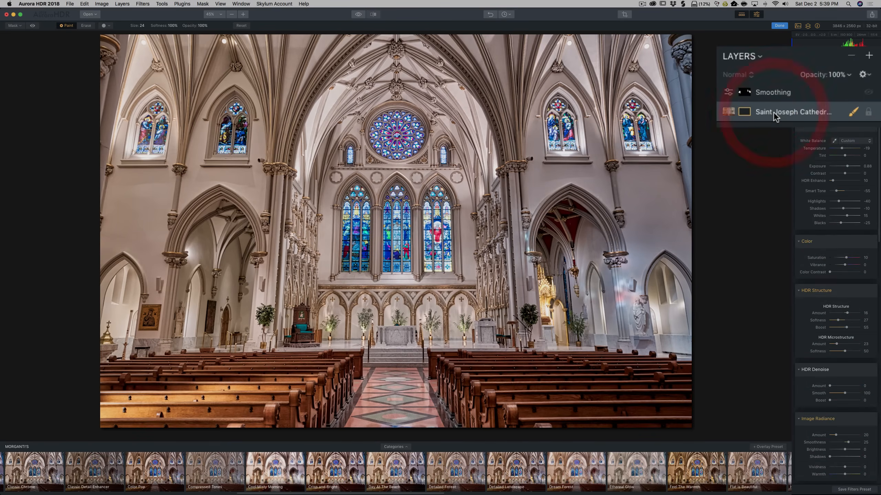
scroll(822, 329, down, 10)
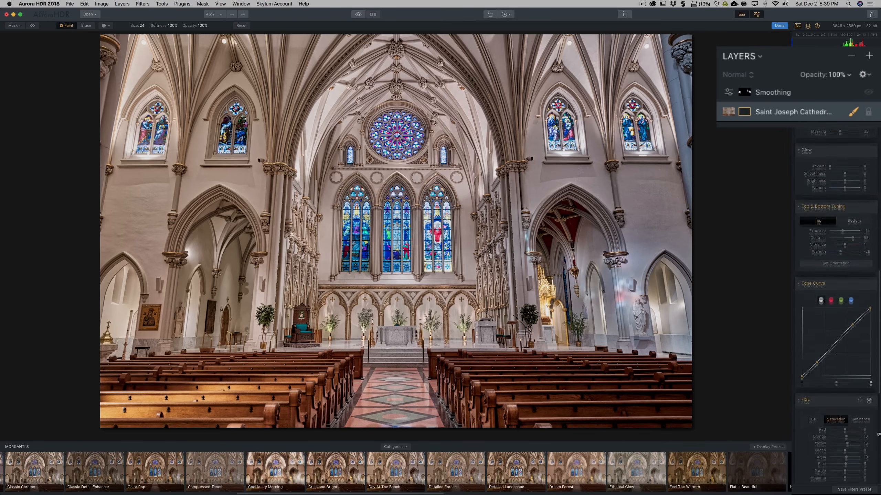
scroll(830, 423, down, 5)
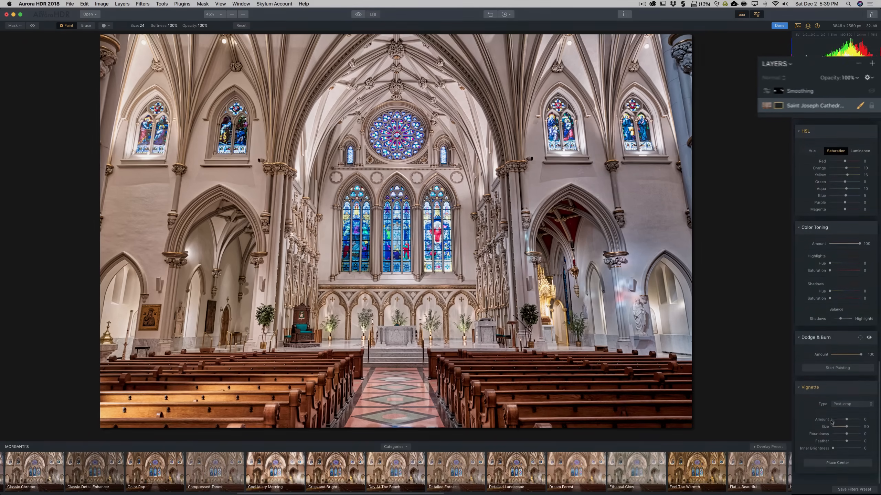
drag(844, 421, 805, 398)
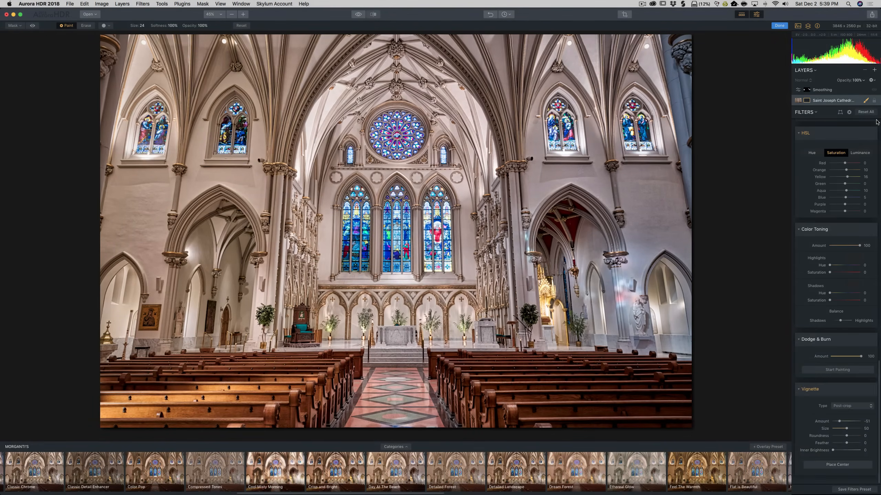
- Make the Smoothing layer the active layer again
scroll(862, 123, up, 5)
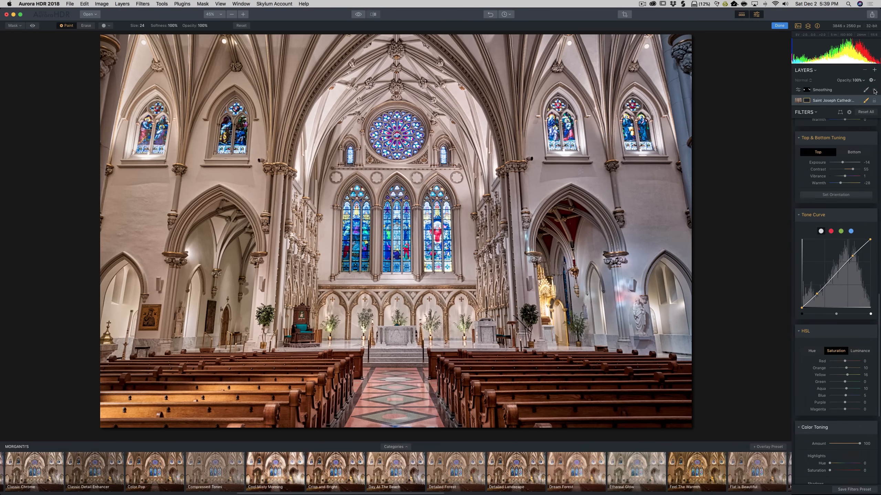
click(851, 90)
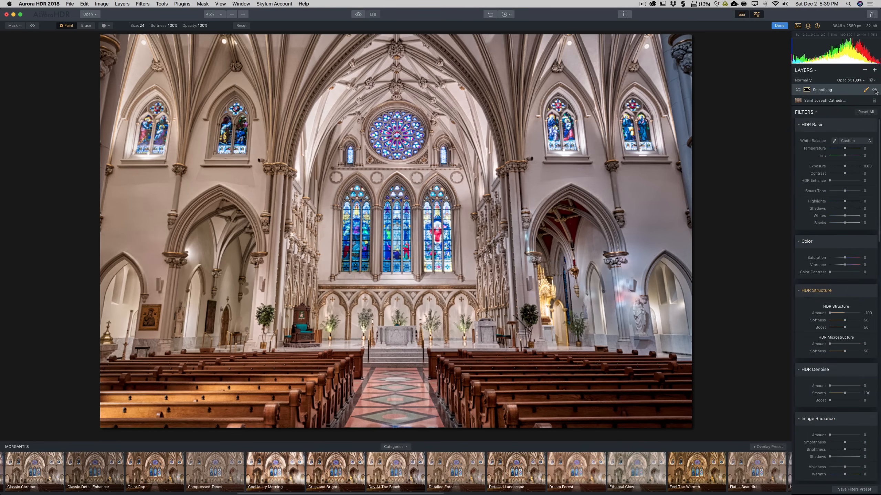